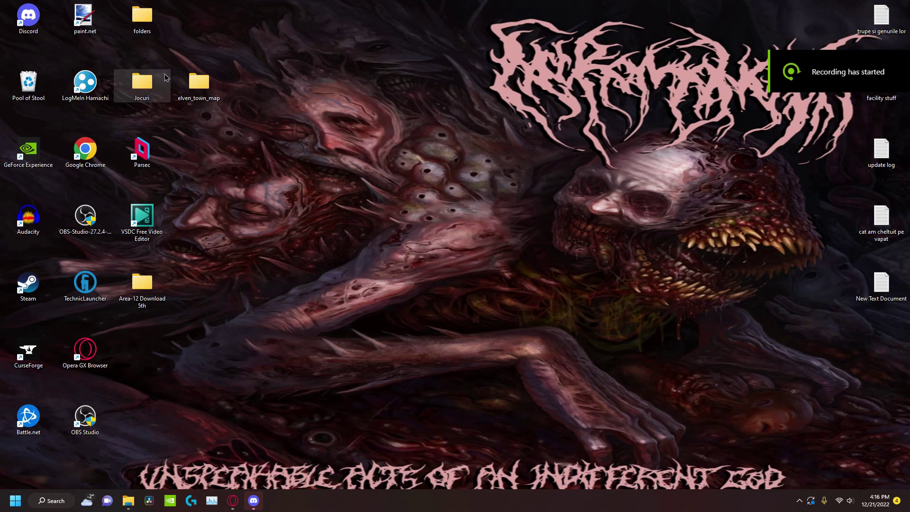
Switch to Opera and bring up the SCP AREA-12 map page on Planet Minecraft
{"action": "mouse_move", "coordinate": [233, 500]}
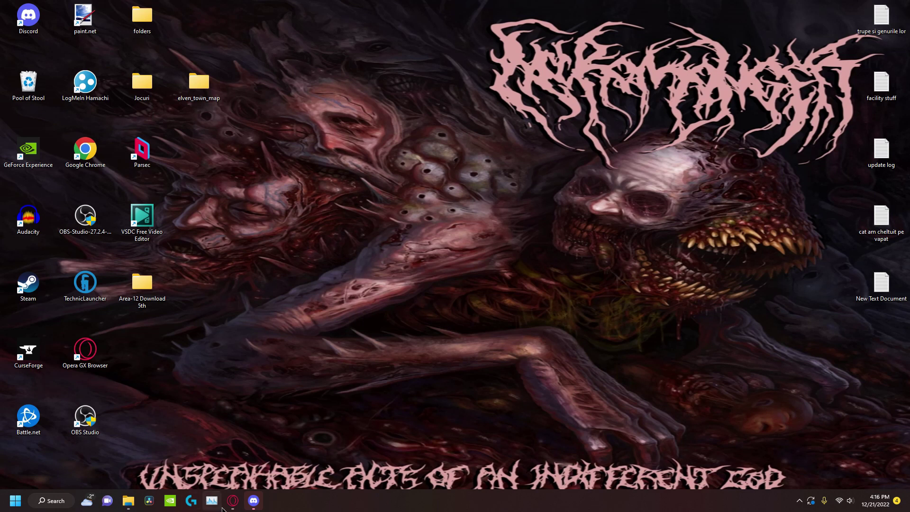
{"action": "mouse_move", "coordinate": [286, 462]}
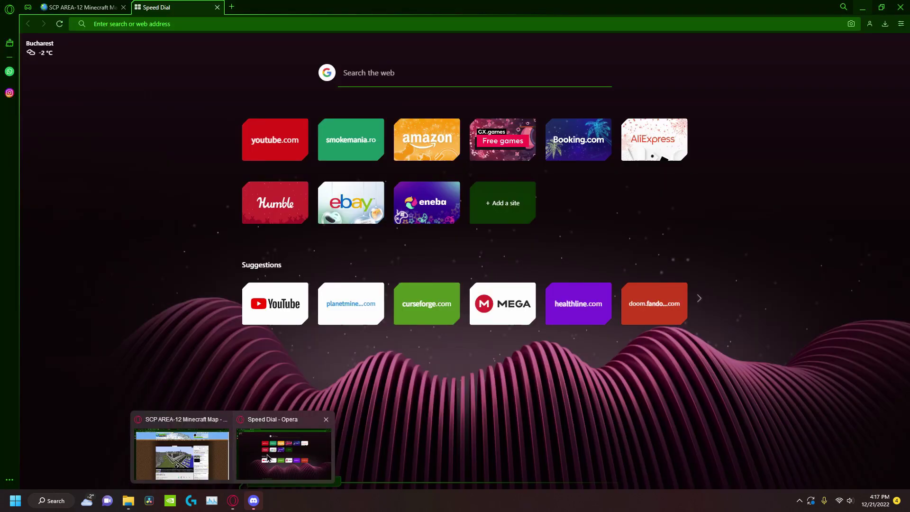
{"action": "left_click", "coordinate": [286, 460]}
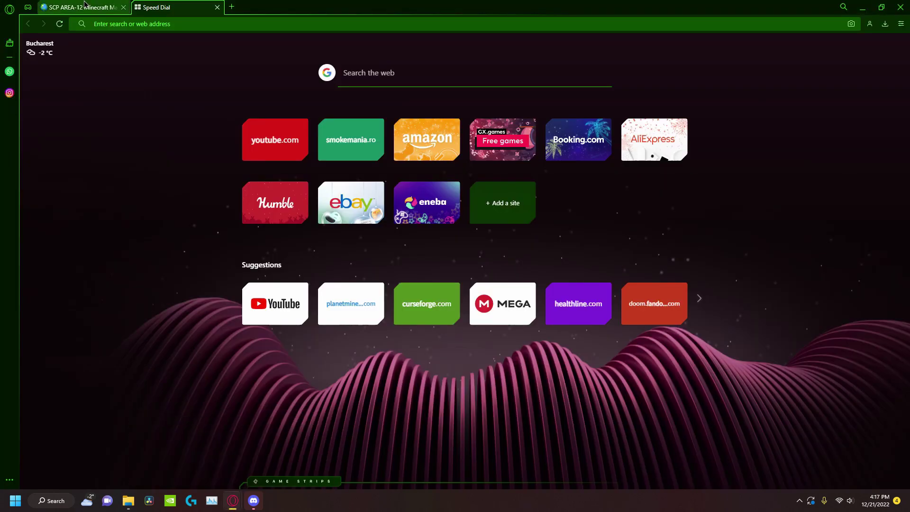
{"action": "left_click", "coordinate": [85, 6]}
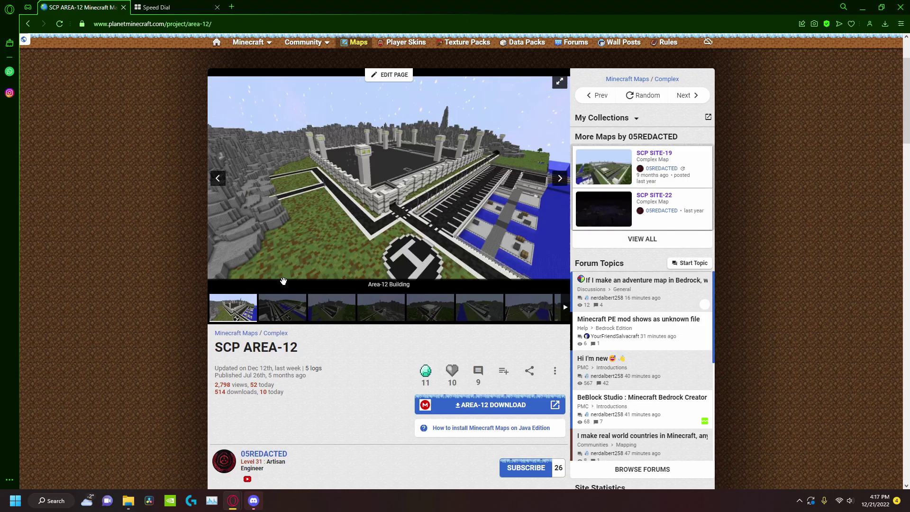
Look over the SCP AREA-12 page and follow its Area-12 download link through to the external MEGA folder
{"action": "scroll", "coordinate": [284, 282], "scroll_direction": "up", "scroll_amount": 2}
{"action": "scroll", "coordinate": [359, 228], "scroll_direction": "down", "scroll_amount": 1}
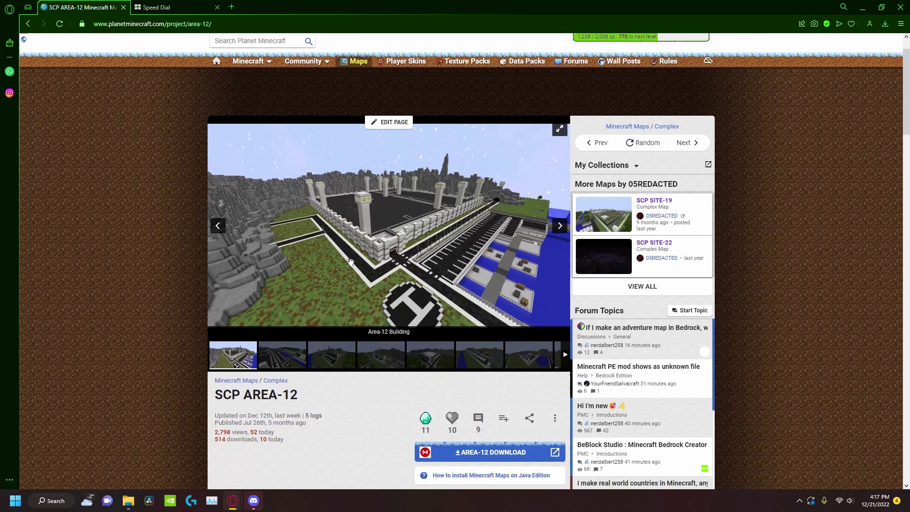
{"action": "scroll", "coordinate": [338, 251], "scroll_direction": "down", "scroll_amount": 20}
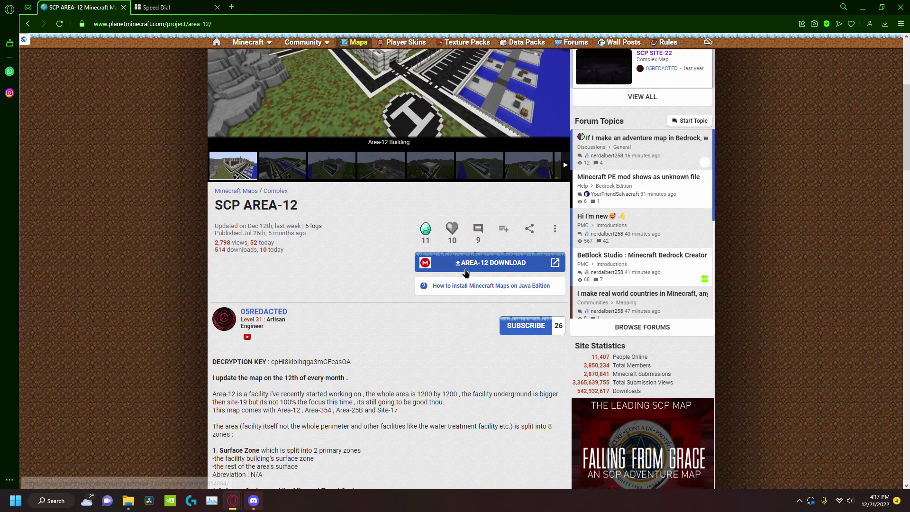
{"action": "scroll", "coordinate": [339, 243], "scroll_direction": "down", "scroll_amount": 10}
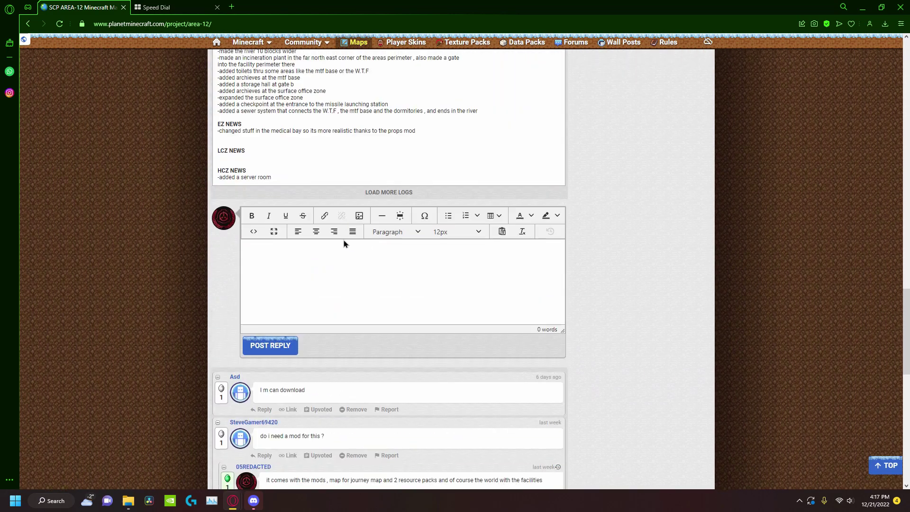
{"action": "scroll", "coordinate": [343, 240], "scroll_direction": "up", "scroll_amount": 20}
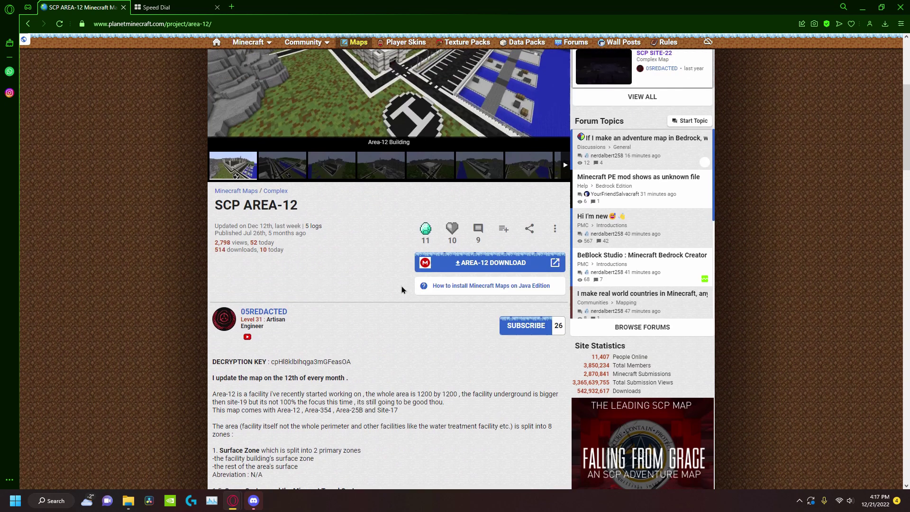
{"action": "scroll", "coordinate": [402, 286], "scroll_direction": "up", "scroll_amount": 1}
{"action": "left_click", "coordinate": [508, 310]}
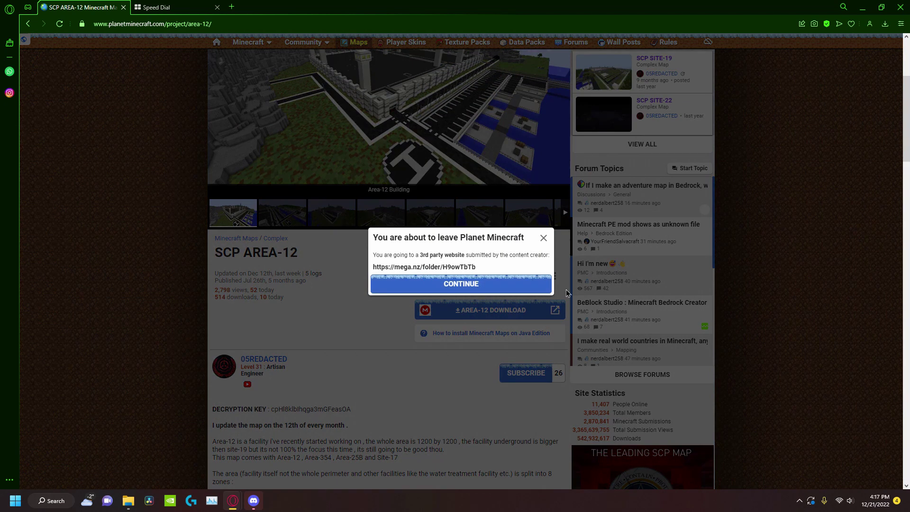
{"action": "left_click", "coordinate": [388, 283]}
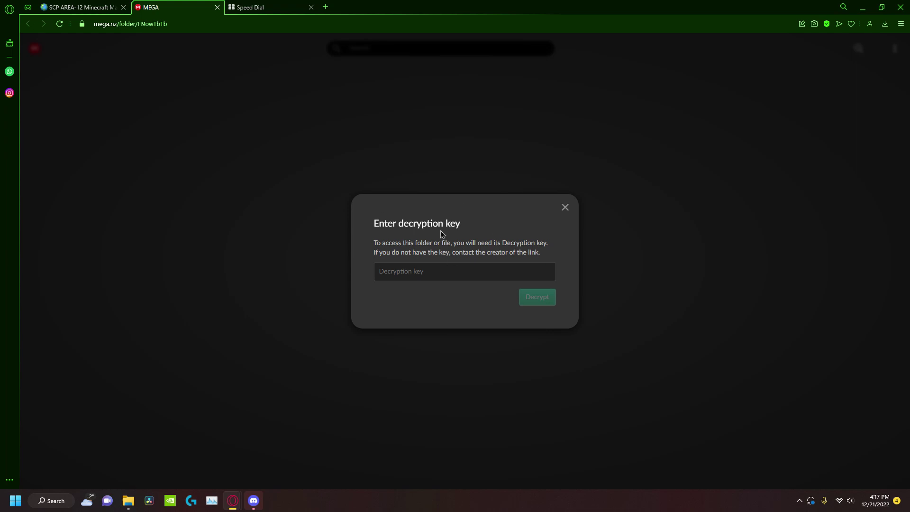
Copy the full decryption key from the description on the SCP AREA-12 page
{"action": "left_click", "coordinate": [81, 7]}
{"action": "scroll", "coordinate": [263, 345], "scroll_direction": "down", "scroll_amount": 2}
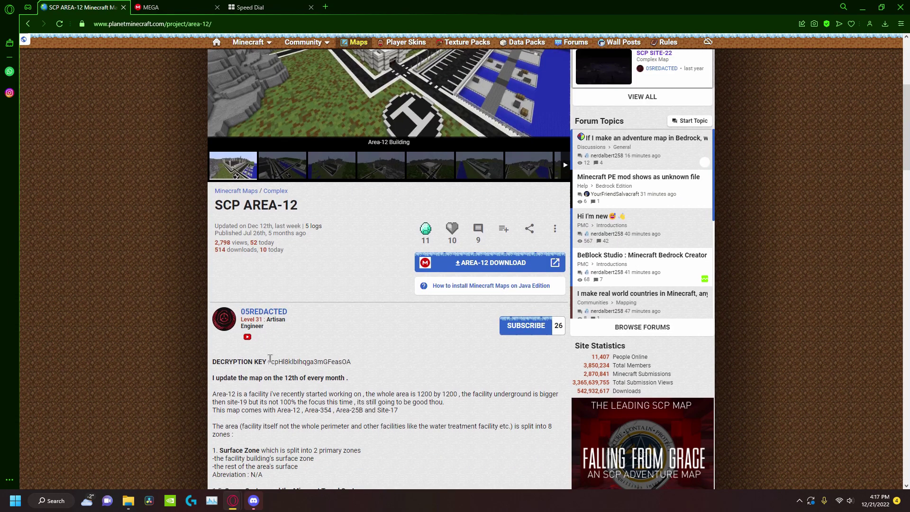
{"action": "left_click_drag", "start_coordinate": [273, 361], "coordinate": [330, 362]}
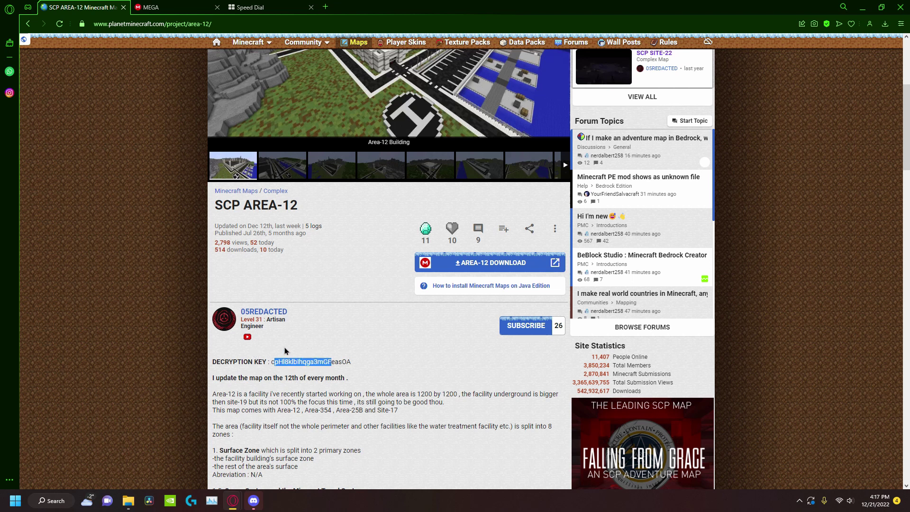
{"action": "left_click_drag", "start_coordinate": [271, 362], "coordinate": [350, 362]}
{"action": "right_click", "coordinate": [330, 361]}
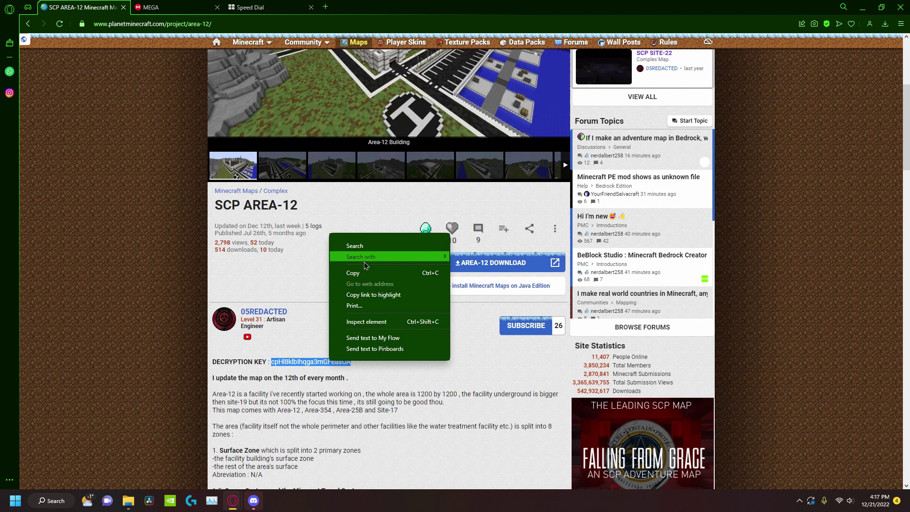
{"action": "left_click", "coordinate": [361, 272]}
Paste the decryption key into MEGA's key prompt and decrypt the shared folder
{"action": "left_click", "coordinate": [251, 7]}
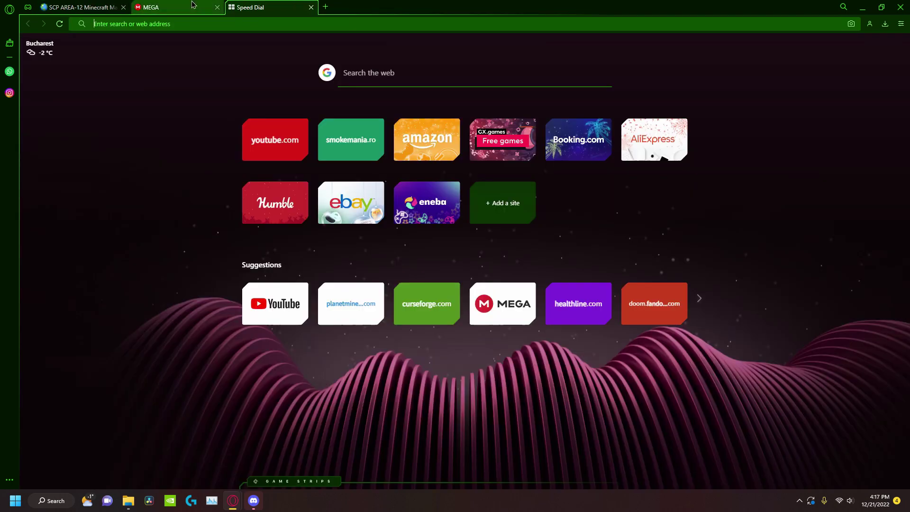
{"action": "left_click", "coordinate": [192, 5]}
{"action": "key", "text": "ctrl+v"}
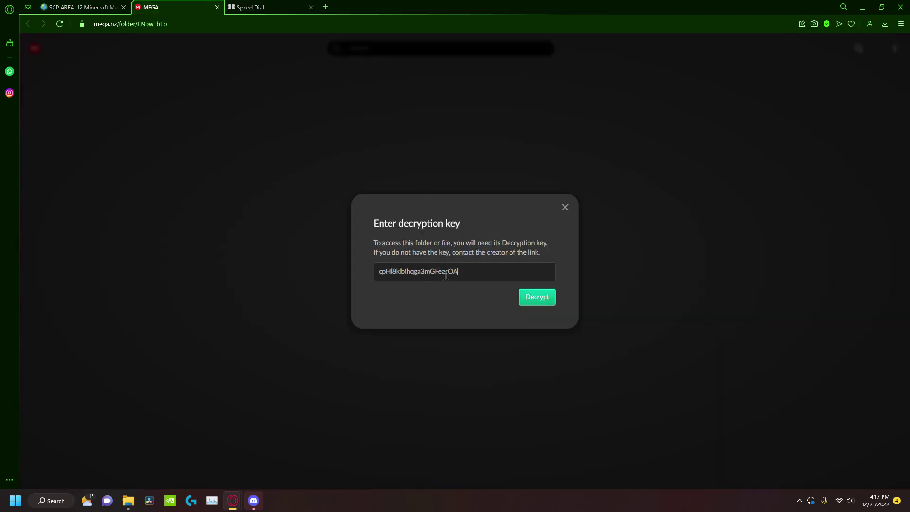
{"action": "left_click", "coordinate": [529, 300]}
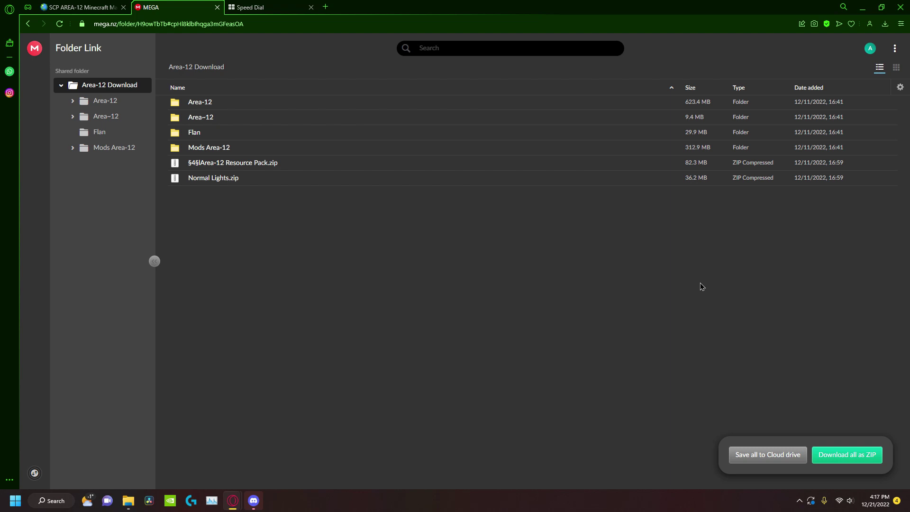
Close the MEGA page and examine the contents of the Area-12 Download 5th folder on the desktop
{"action": "left_click", "coordinate": [217, 8]}
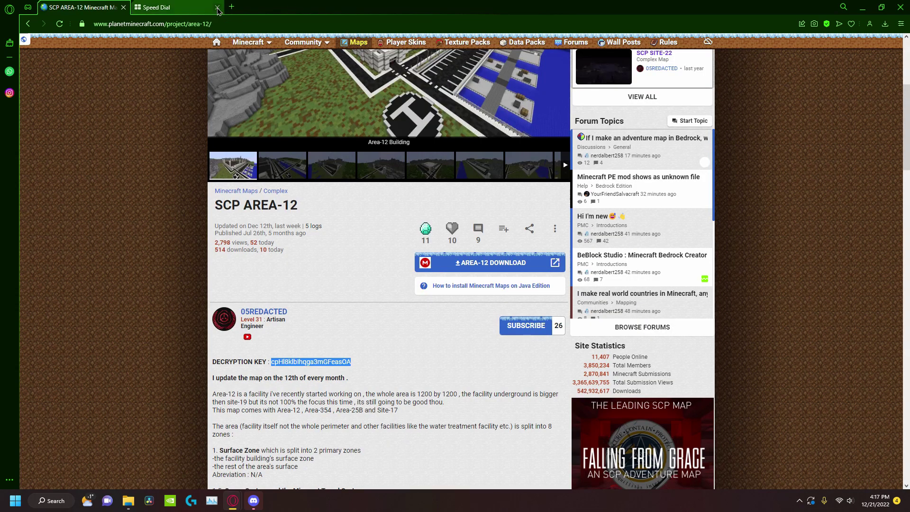
{"action": "left_click", "coordinate": [862, 7]}
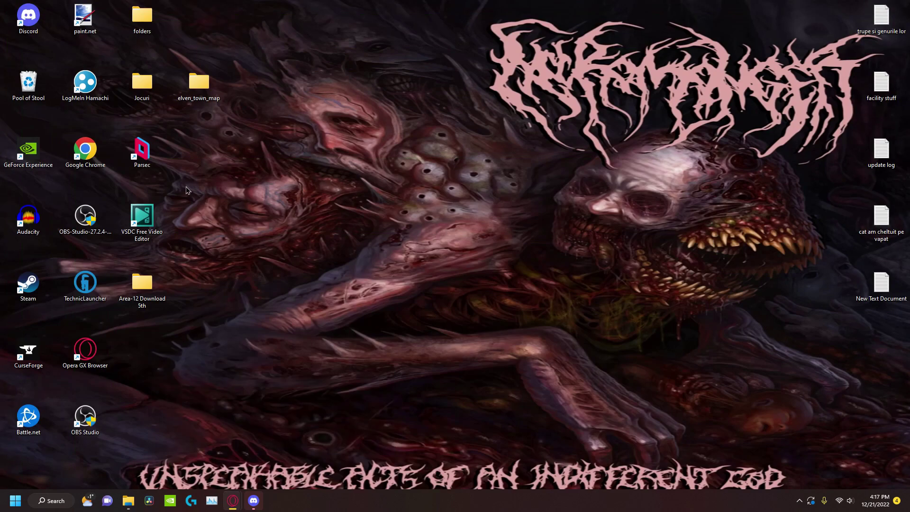
{"action": "double_click", "coordinate": [143, 284]}
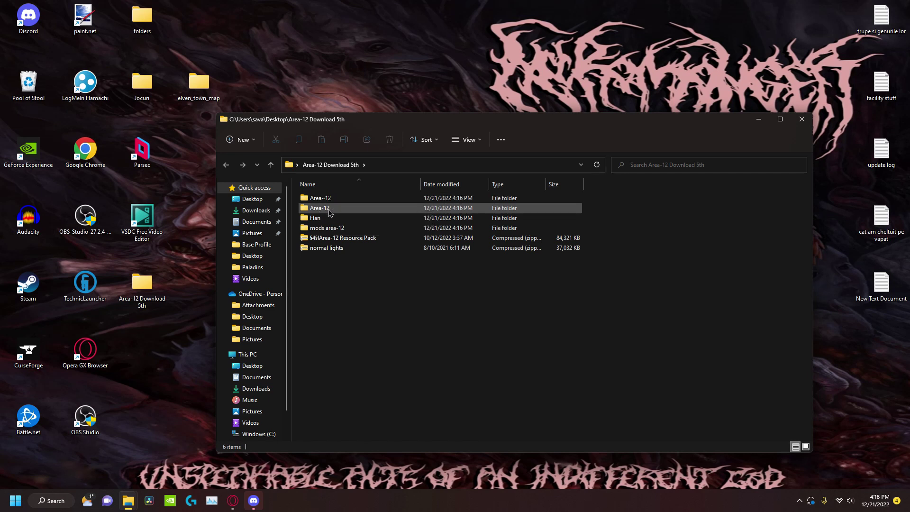
{"action": "mouse_move", "coordinate": [326, 212]}
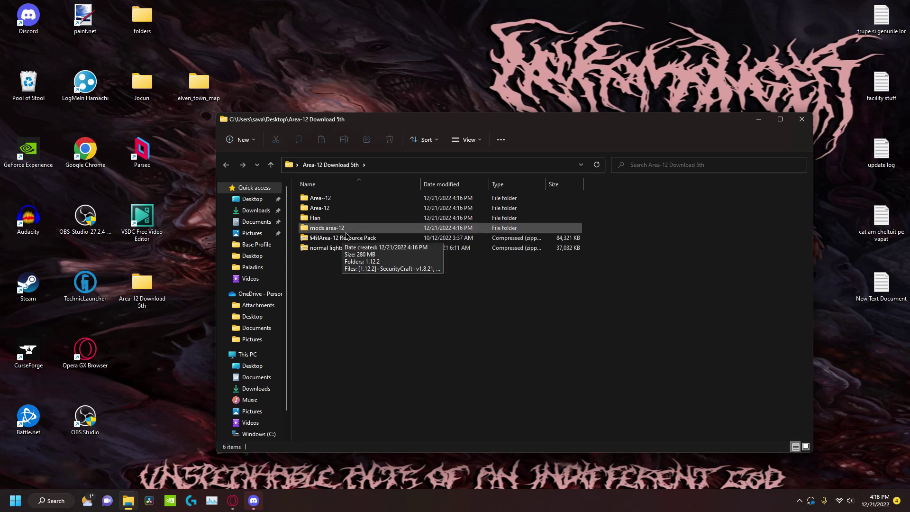
{"action": "mouse_move", "coordinate": [341, 251]}
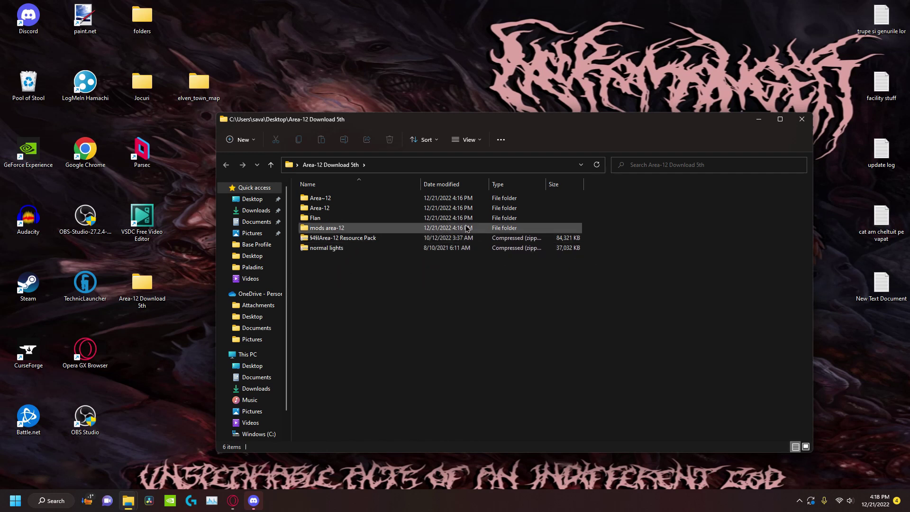
Put the folder window away, return to Opera and search Google for "forge download"
{"action": "left_click", "coordinate": [759, 119]}
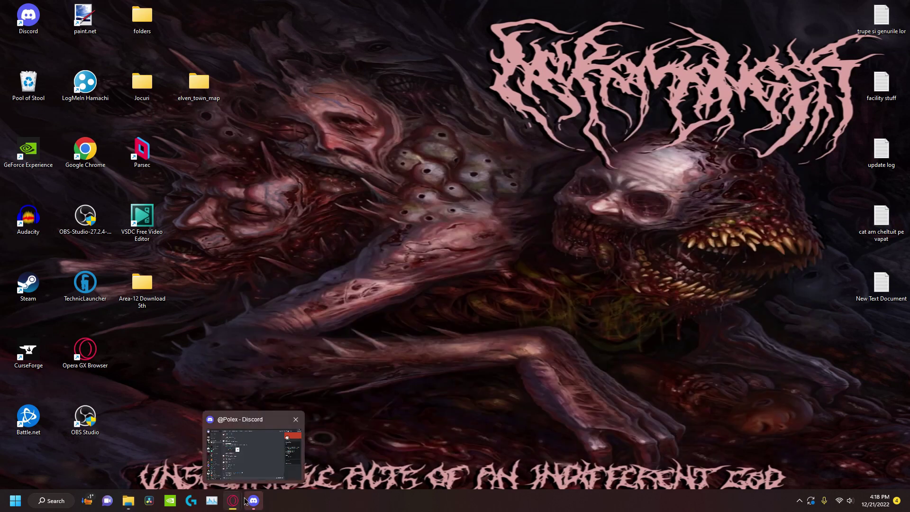
{"action": "mouse_move", "coordinate": [235, 509]}
{"action": "left_click", "coordinate": [288, 441]}
{"action": "left_click", "coordinate": [188, 4]}
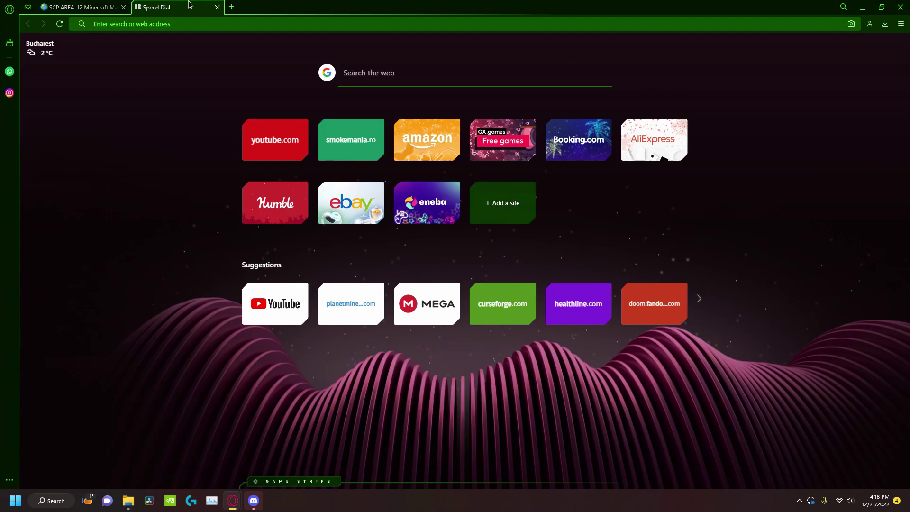
{"action": "left_click", "coordinate": [385, 75]}
{"action": "type", "text": "for"}
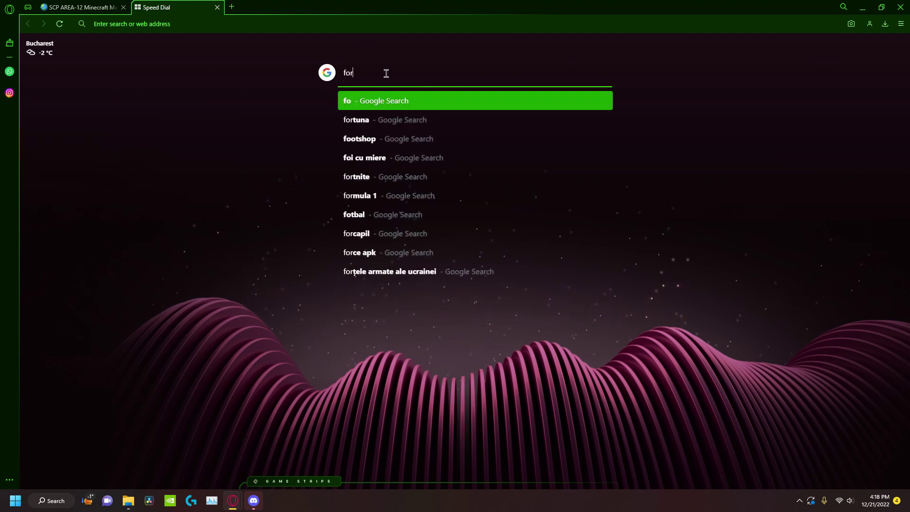
{"action": "type", "text": "ge download"}
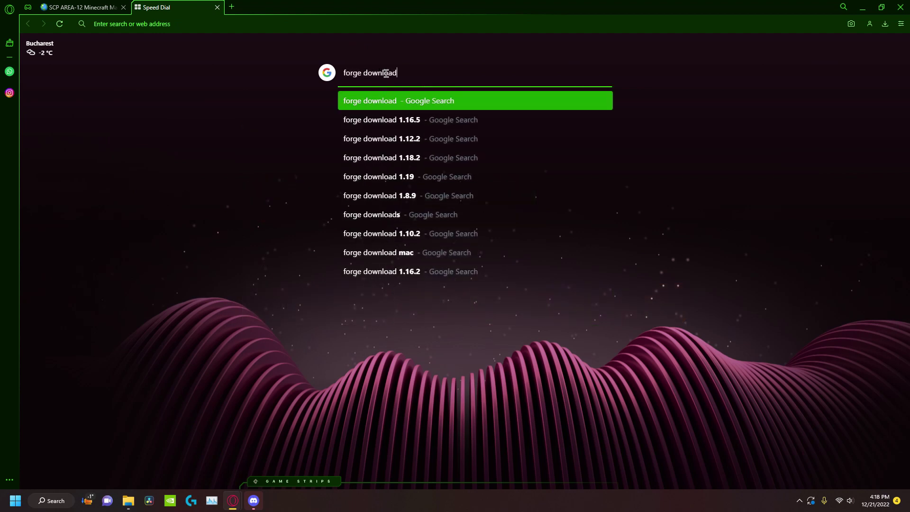
{"action": "key", "text": "Return"}
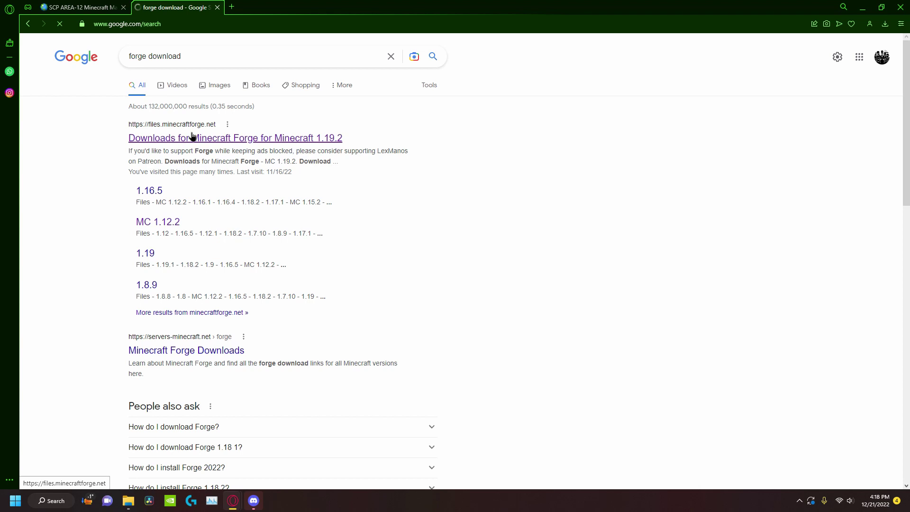
Open the official Minecraft Forge downloads site and select the 1.12.2 version page
{"action": "left_click", "coordinate": [193, 137]}
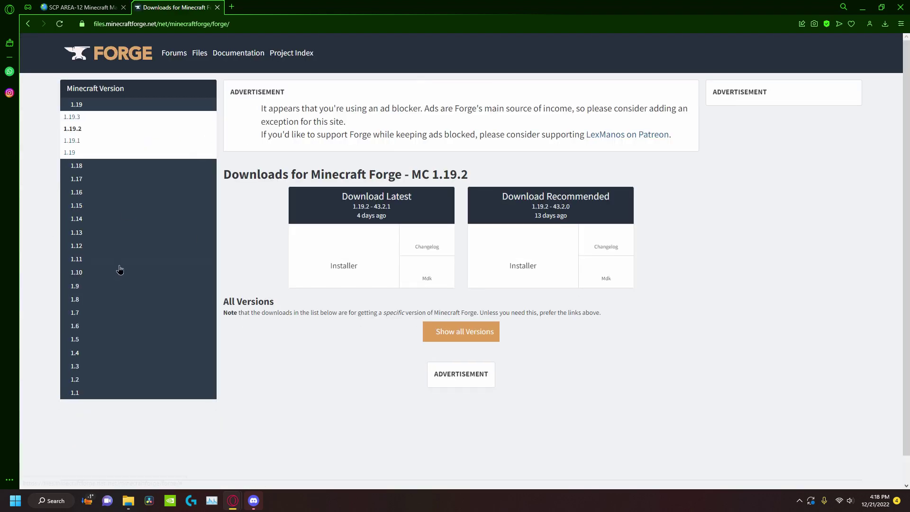
{"action": "mouse_move", "coordinate": [95, 247]}
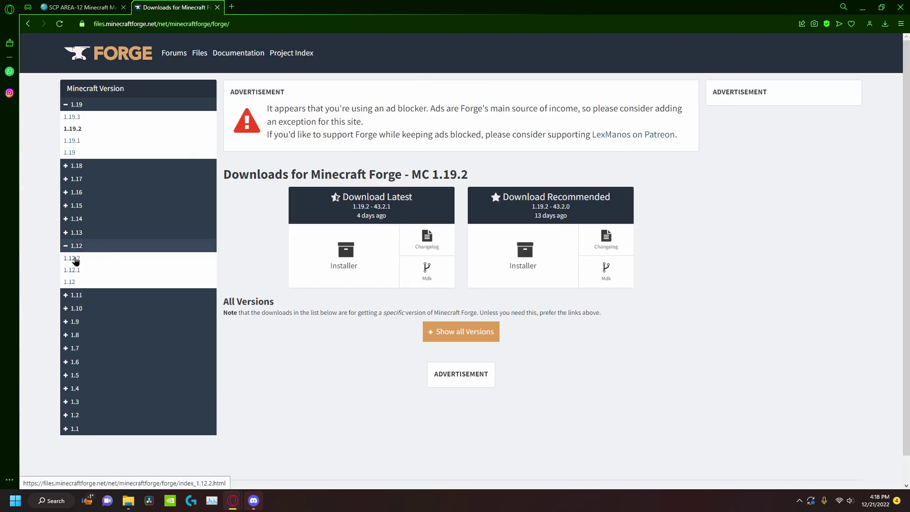
{"action": "left_click", "coordinate": [75, 259]}
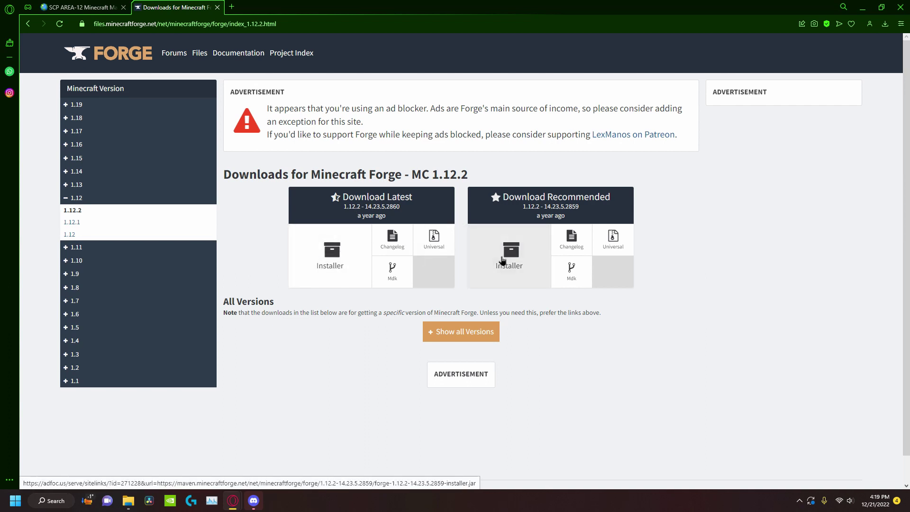
Download the latest Forge 1.12.2 - 14.23.5.2860 installer, skipping the advertisement, and save it to the Desktop
{"action": "left_click", "coordinate": [317, 240]}
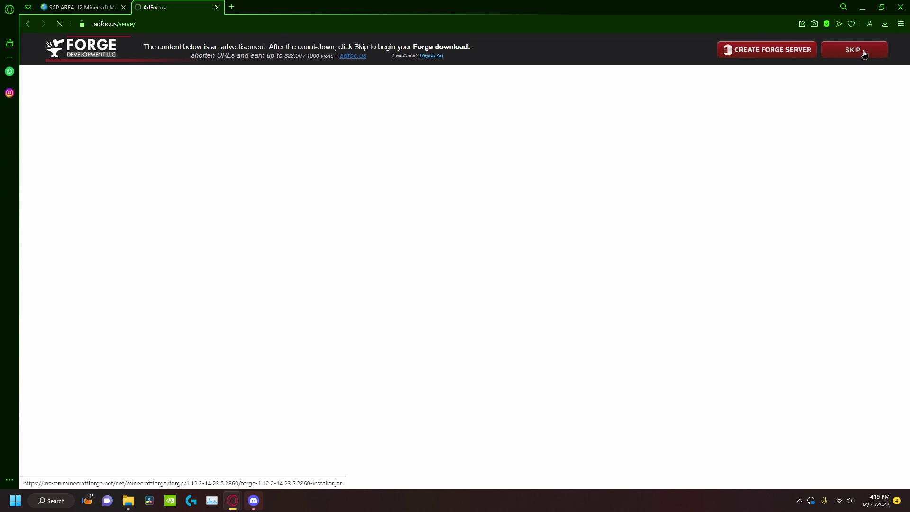
{"action": "left_click", "coordinate": [863, 51]}
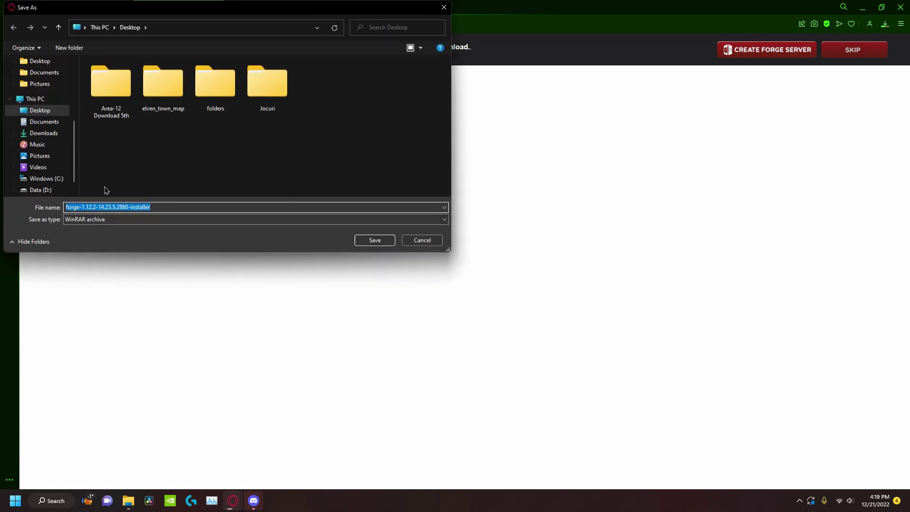
{"action": "left_click", "coordinate": [377, 241]}
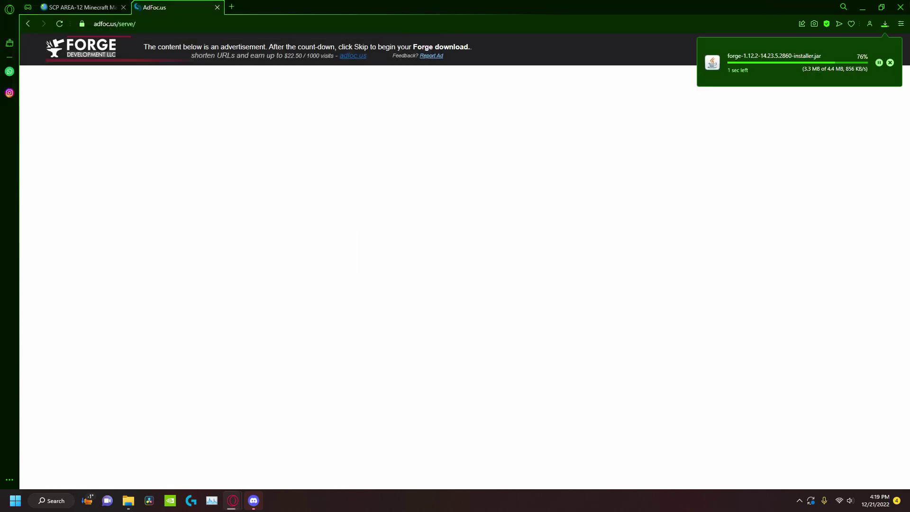
Run the downloaded Forge 1.12.2 installer from the desktop and install the client into the default .minecraft folder
{"action": "left_click", "coordinate": [862, 6]}
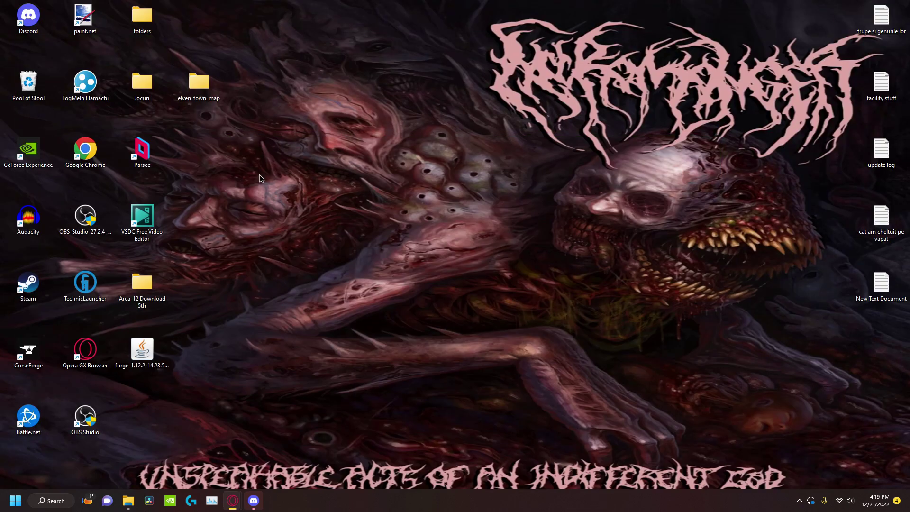
{"action": "left_click", "coordinate": [142, 352]}
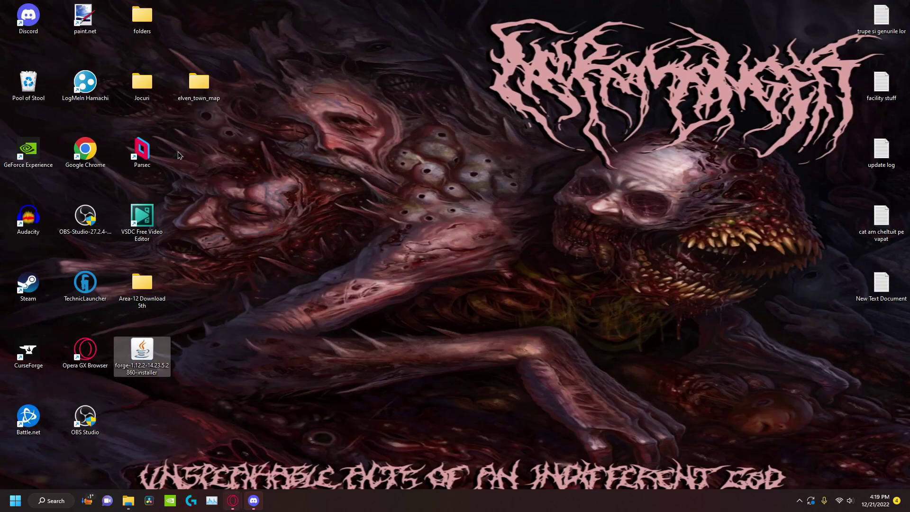
{"action": "double_click", "coordinate": [157, 355]}
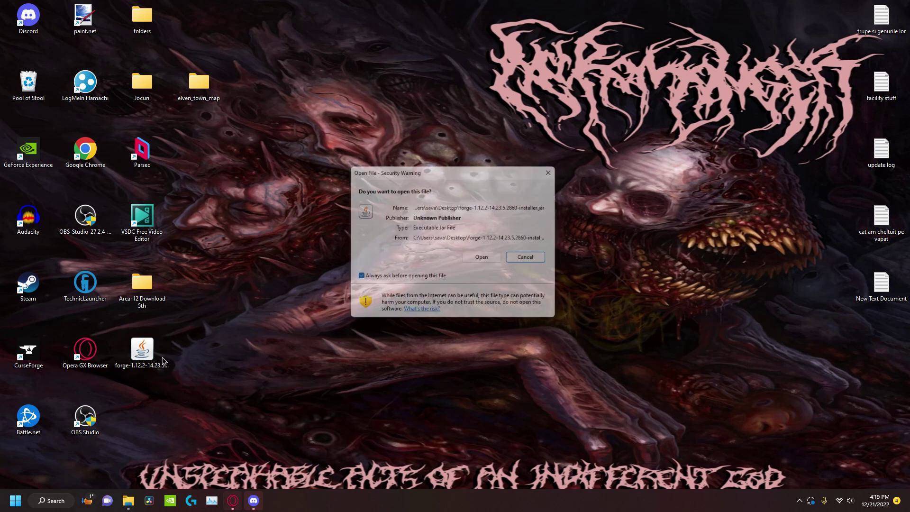
{"action": "left_click", "coordinate": [482, 262]}
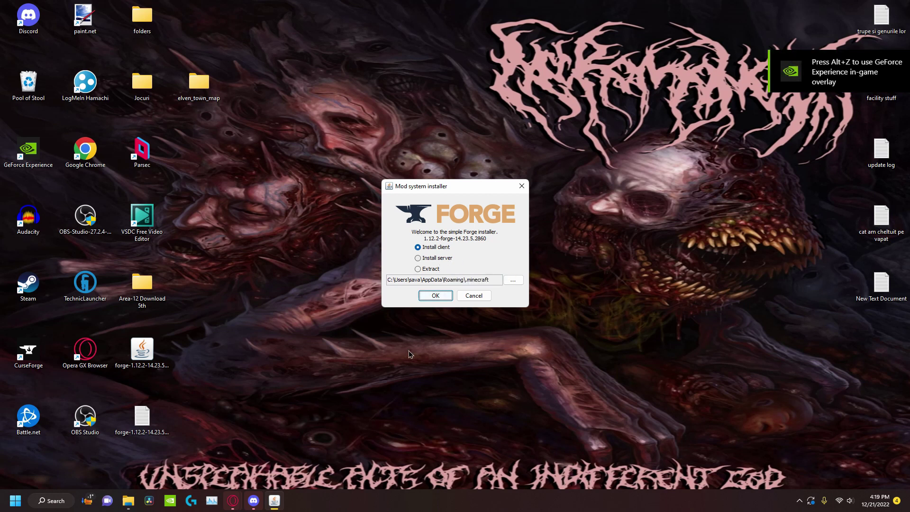
{"action": "left_click", "coordinate": [439, 296]}
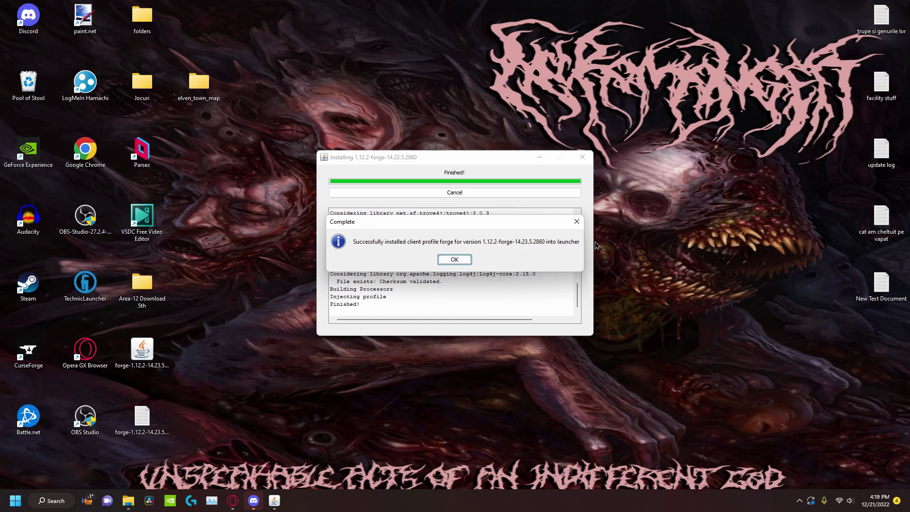
{"action": "left_click", "coordinate": [458, 259]}
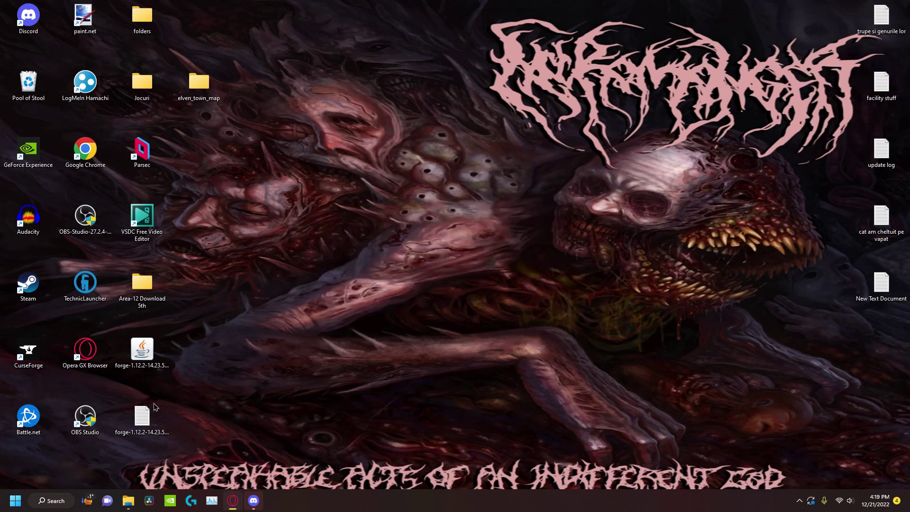
Look through the Forge installer's log file and discard both the log and the installer in the Pool of Stool bin
{"action": "left_click", "coordinate": [141, 426]}
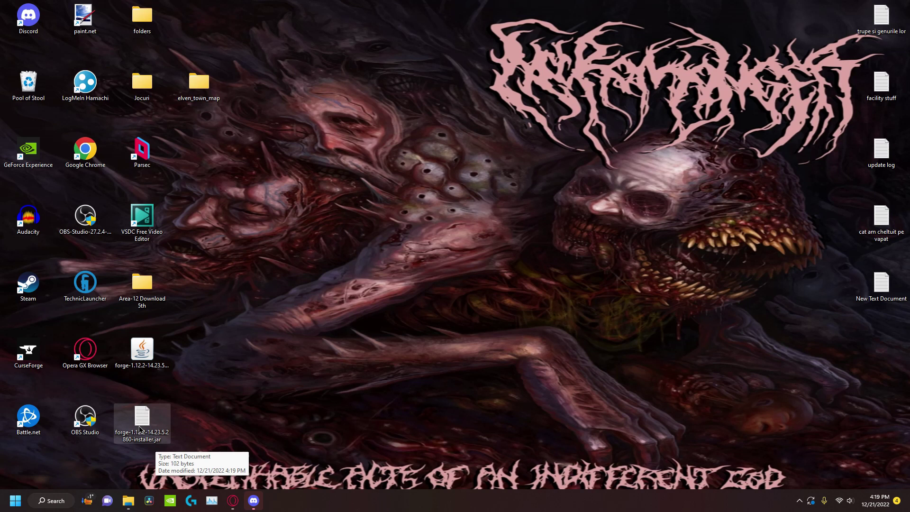
{"action": "double_click", "coordinate": [140, 427]}
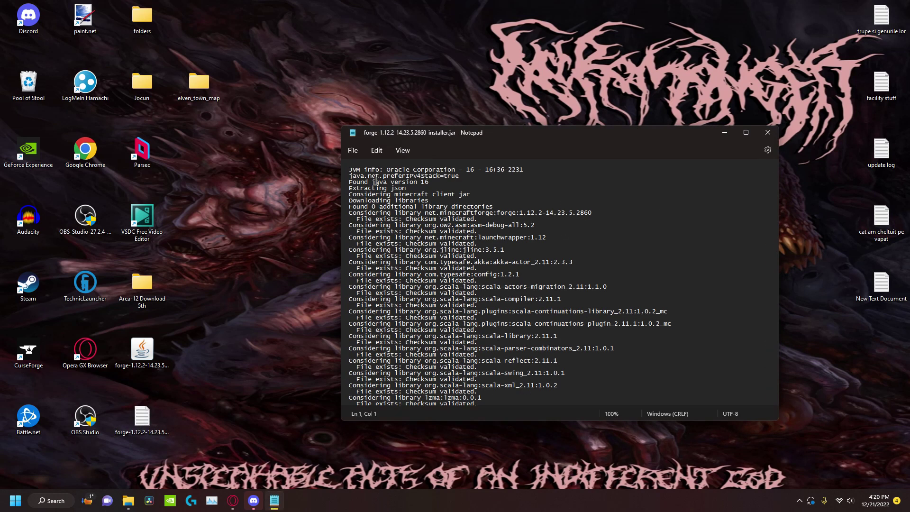
{"action": "scroll", "coordinate": [376, 181], "scroll_direction": "down", "scroll_amount": 5}
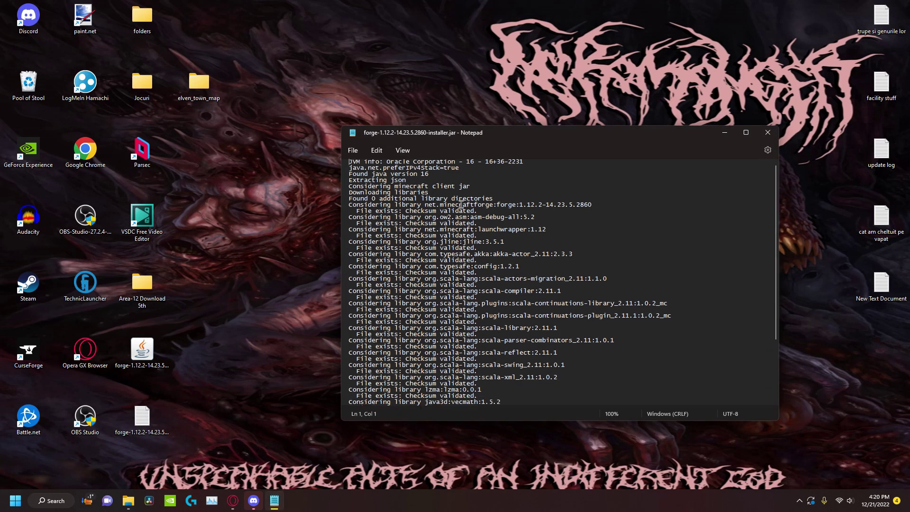
{"action": "left_click", "coordinate": [767, 132]}
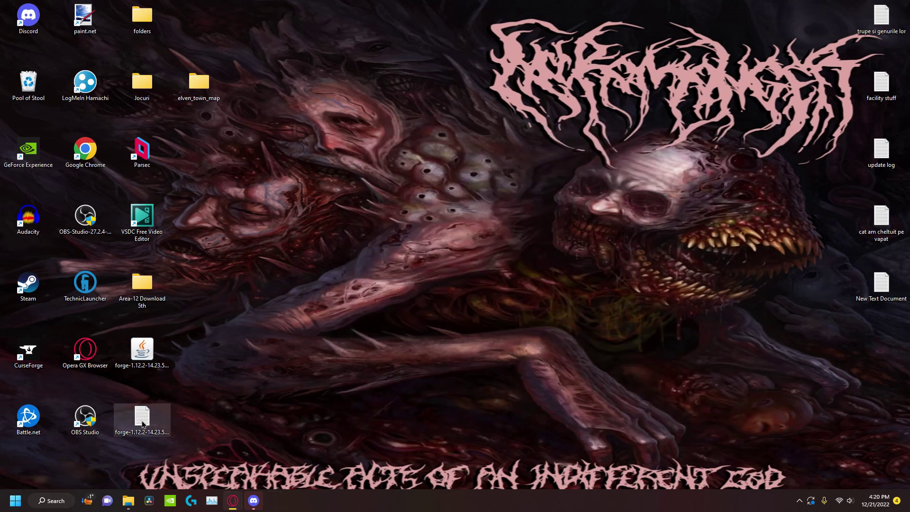
{"action": "left_click_drag", "start_coordinate": [142, 423], "coordinate": [28, 83]}
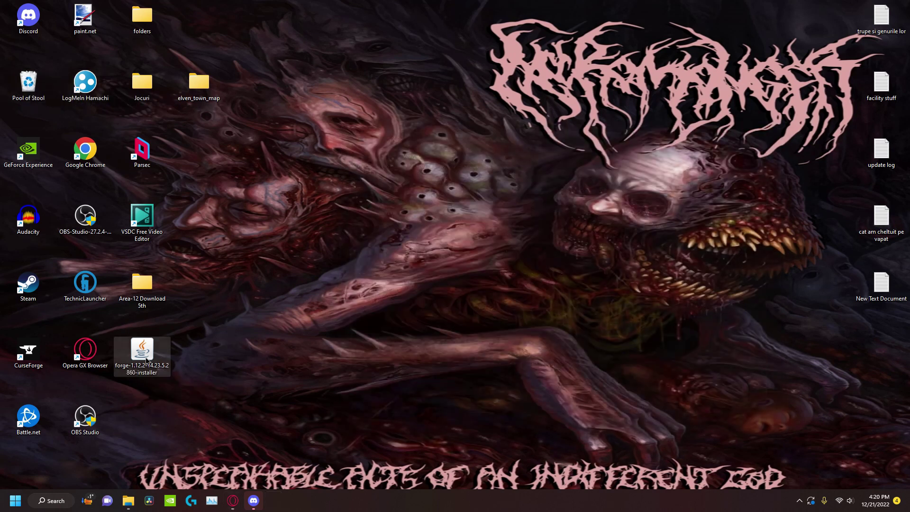
{"action": "left_click_drag", "start_coordinate": [146, 360], "coordinate": [28, 83]}
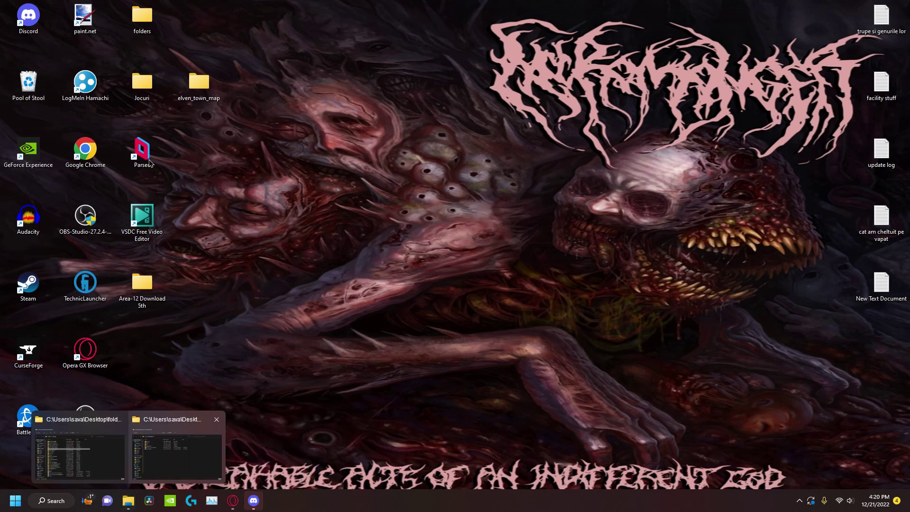
Start Minecraft Launcher from the desktop's Jocuri folder and open the forge installation for editing
{"action": "double_click", "coordinate": [147, 84]}
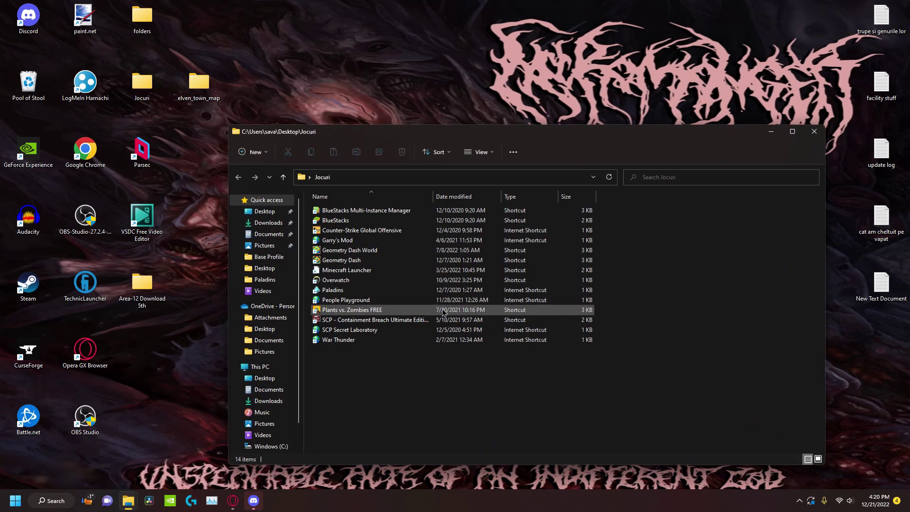
{"action": "double_click", "coordinate": [346, 270]}
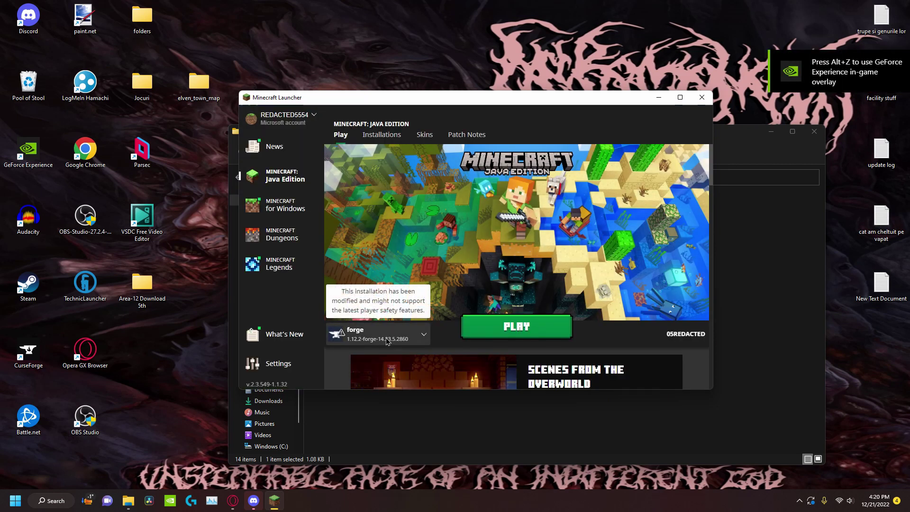
{"action": "left_click", "coordinate": [388, 135]}
{"action": "left_click", "coordinate": [695, 234]}
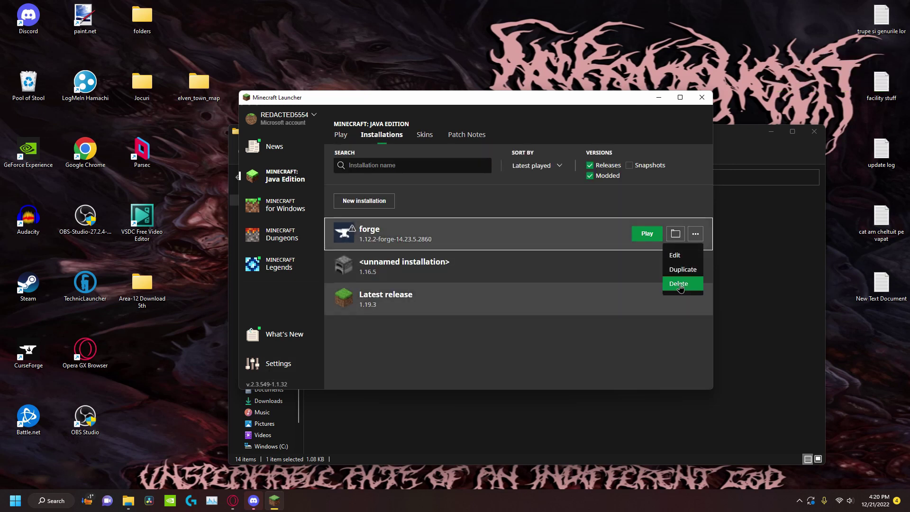
{"action": "left_click", "coordinate": [681, 257]}
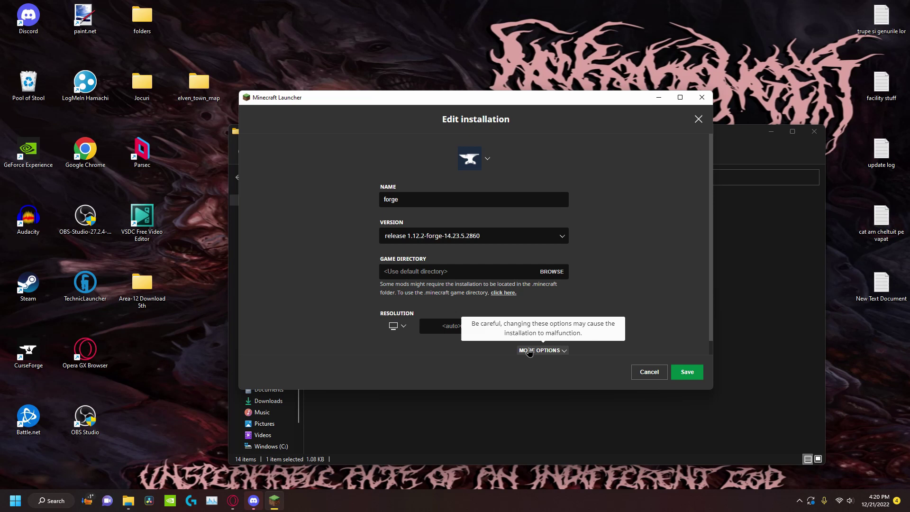
Expand the forge installation's extra options, check the -Xmx memory allocation in the JVM arguments and save the installation
{"action": "left_click", "coordinate": [539, 350]}
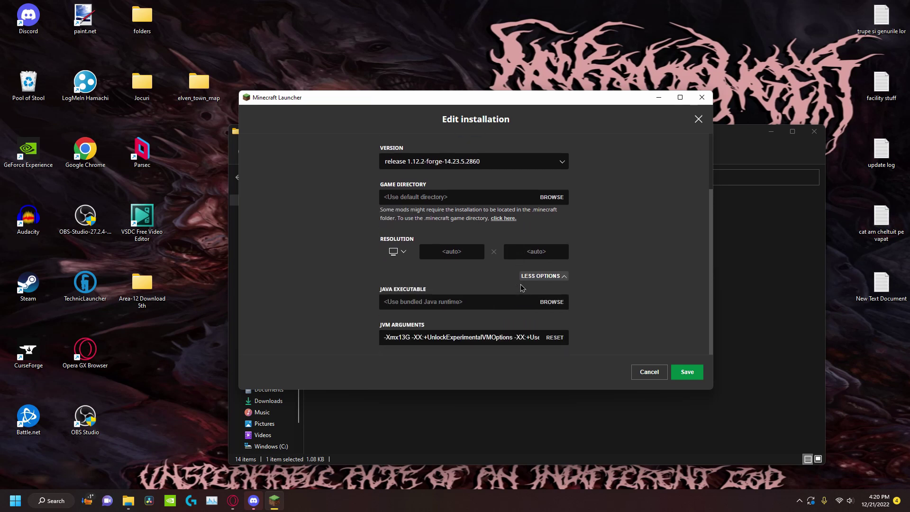
{"action": "left_click", "coordinate": [406, 337]}
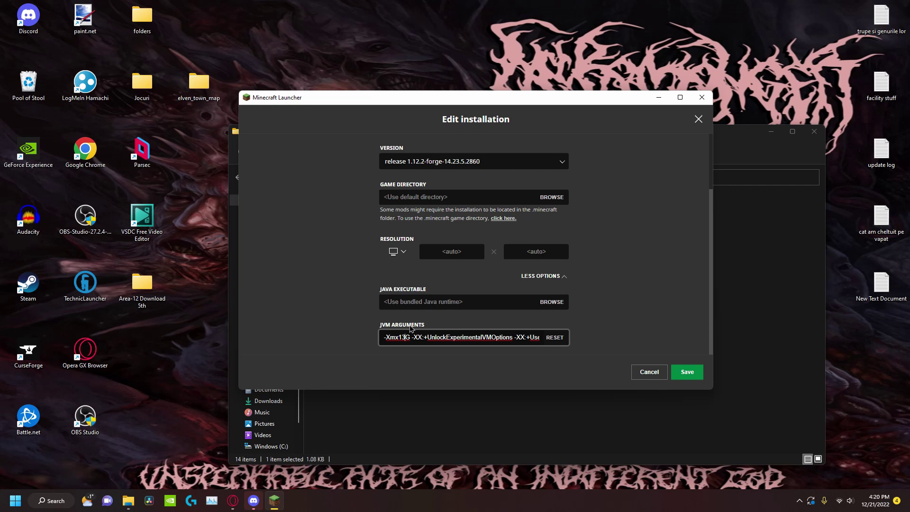
{"action": "left_click", "coordinate": [677, 372]}
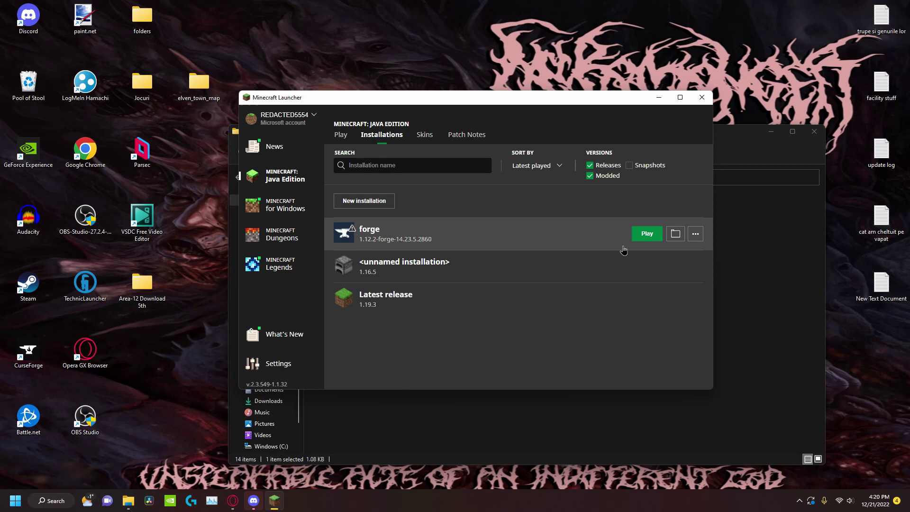
Launch the forge installation, browse the in-game Mod List and quit the game
{"action": "left_click", "coordinate": [645, 234]}
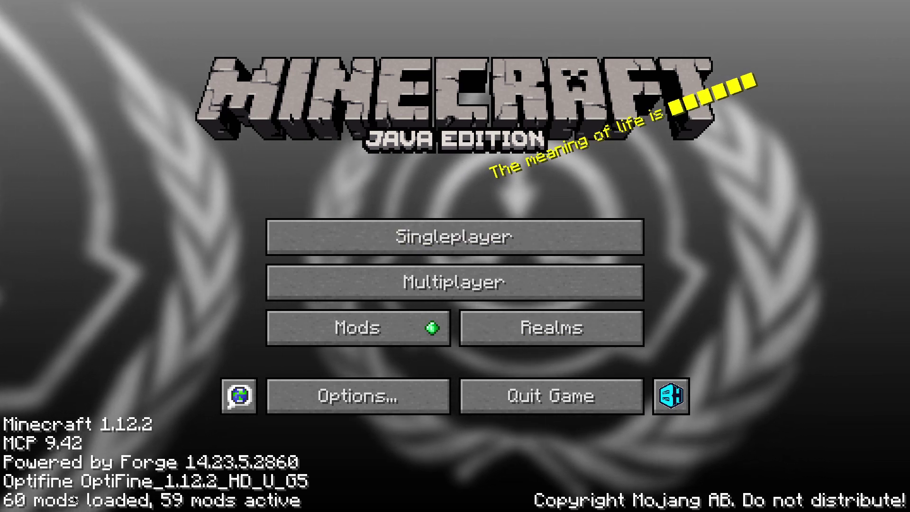
{"action": "left_click", "coordinate": [372, 332]}
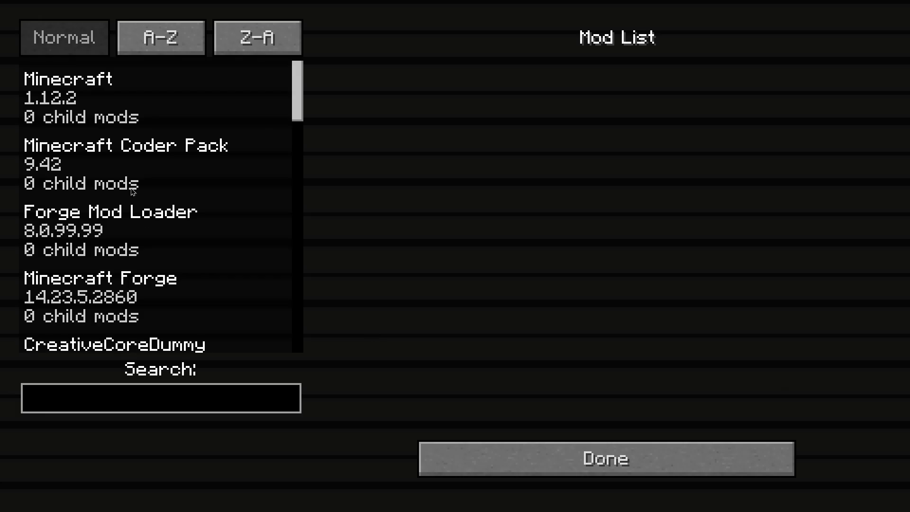
{"action": "scroll", "coordinate": [93, 142], "scroll_direction": "down", "scroll_amount": 3}
{"action": "scroll", "coordinate": [93, 142], "scroll_direction": "up", "scroll_amount": 3}
{"action": "scroll", "coordinate": [128, 278], "scroll_direction": "down", "scroll_amount": 1}
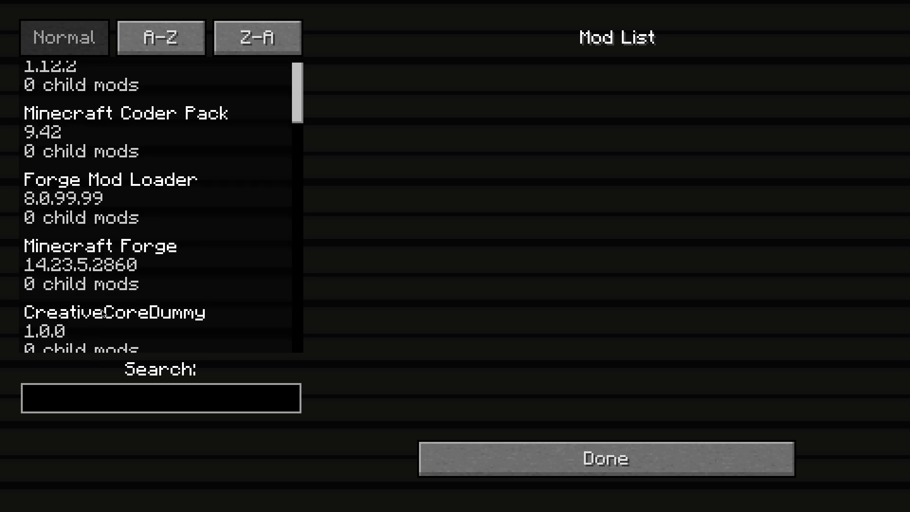
{"action": "scroll", "coordinate": [105, 314], "scroll_direction": "down", "scroll_amount": 3}
{"action": "left_click", "coordinate": [577, 455]}
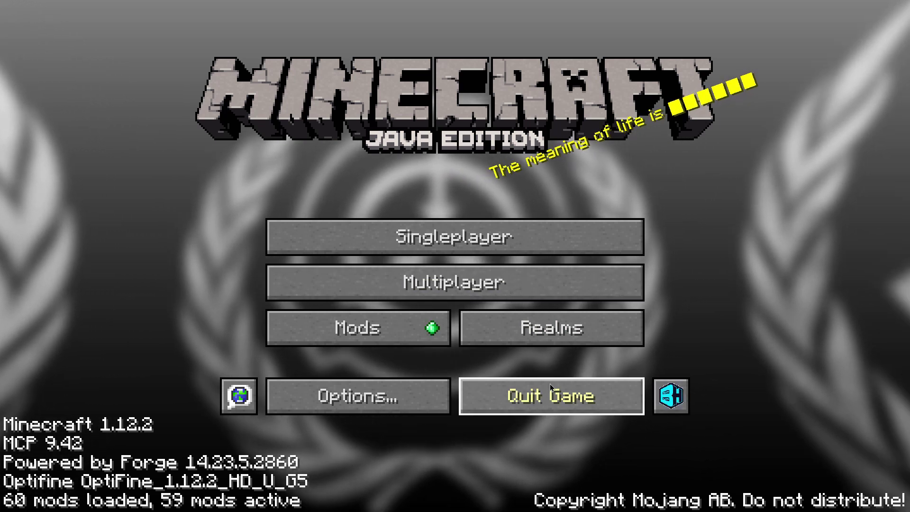
{"action": "left_click", "coordinate": [564, 380]}
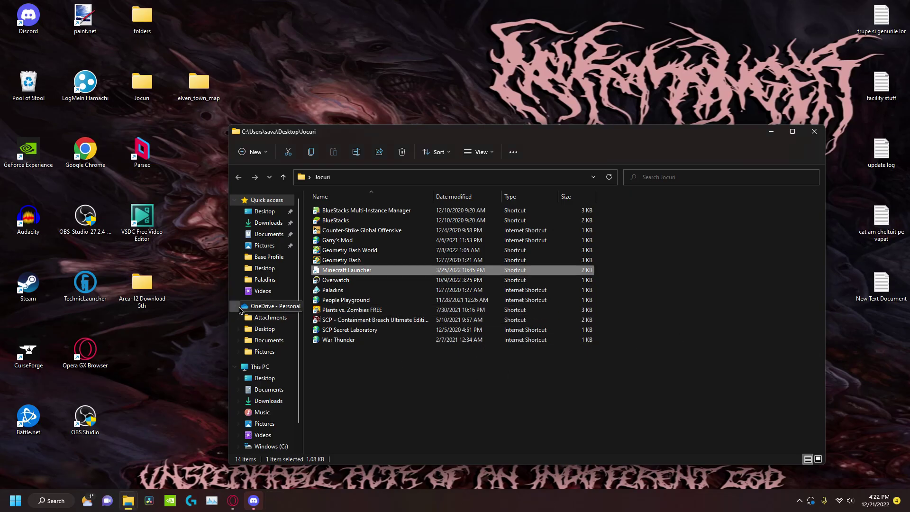
Open the %appdata% folder through Windows search and go to the mods folder inside .minecraft
{"action": "left_click", "coordinate": [52, 498]}
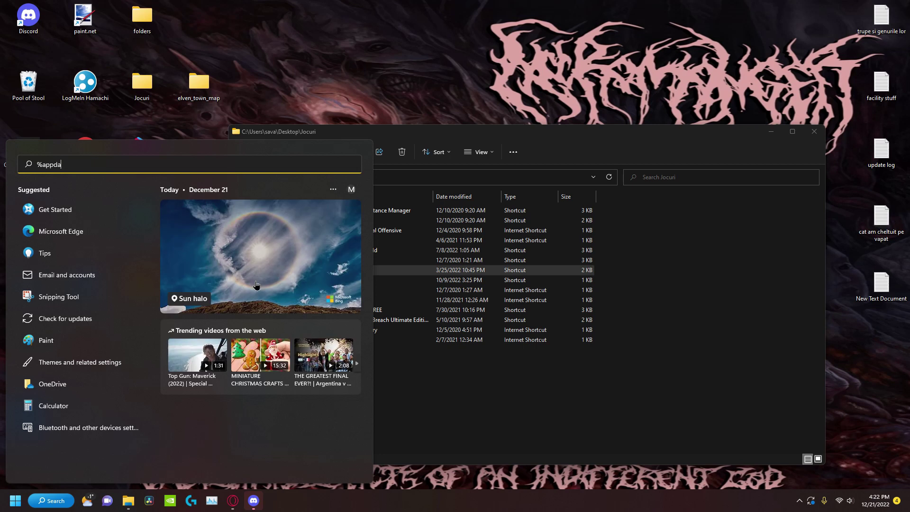
{"action": "type", "text": "%appdata%"}
{"action": "key", "text": "Return"}
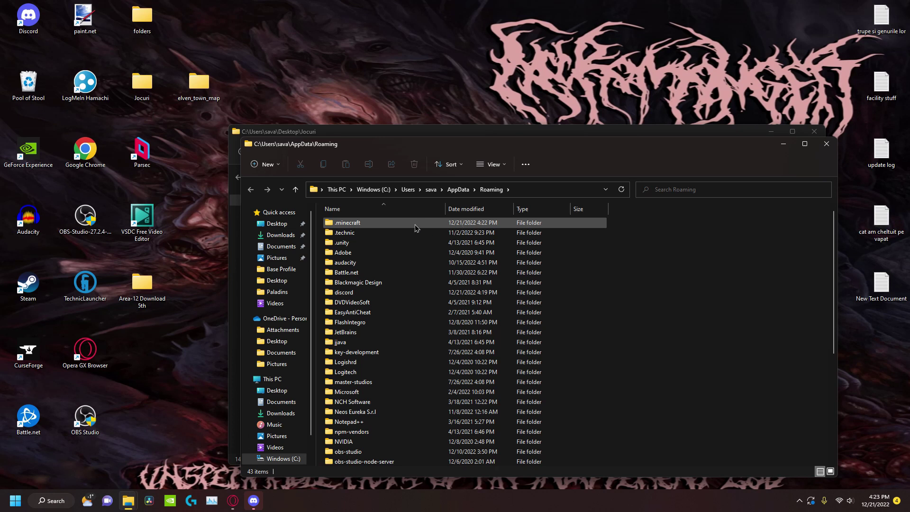
{"action": "left_click", "coordinate": [41, 505]}
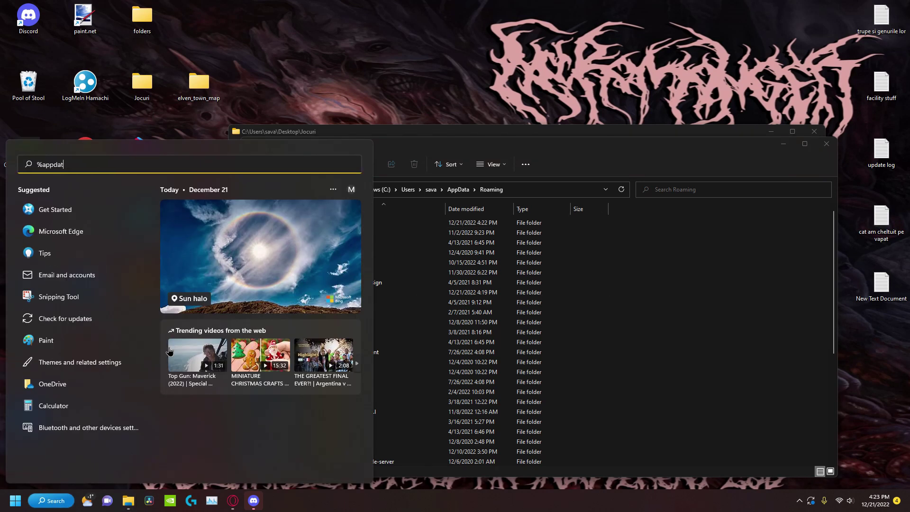
{"action": "type", "text": "%appdata%"}
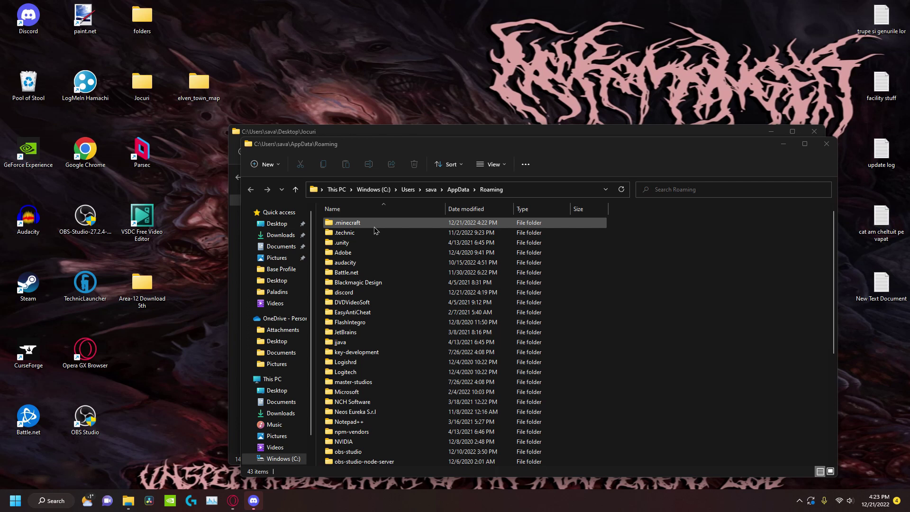
{"action": "double_click", "coordinate": [374, 227]}
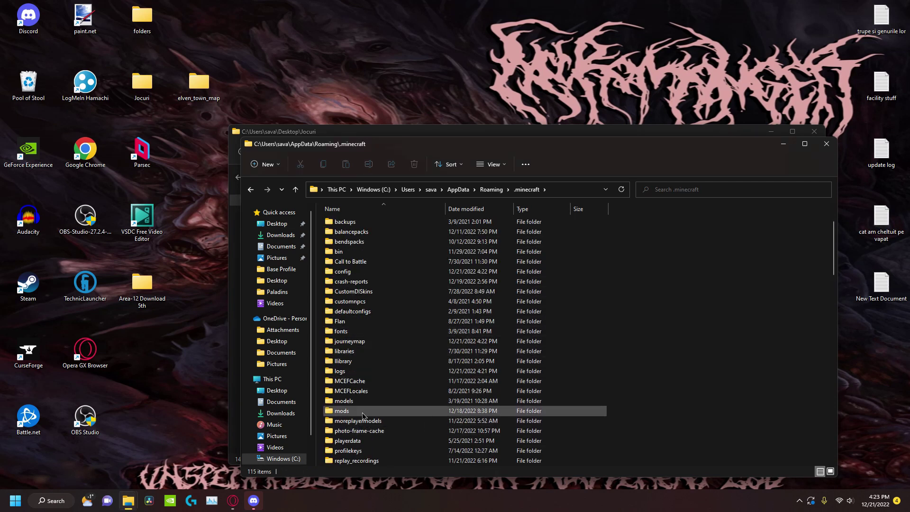
{"action": "mouse_move", "coordinate": [363, 415]}
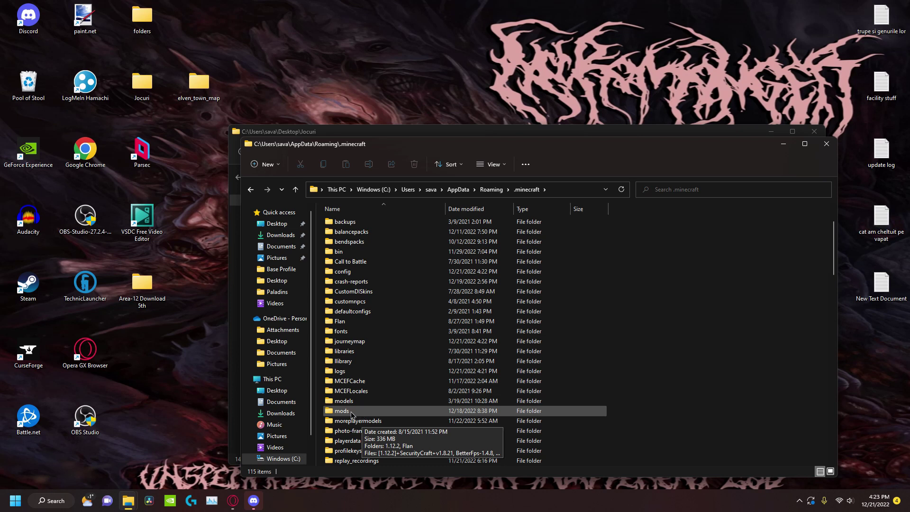
{"action": "double_click", "coordinate": [351, 412]}
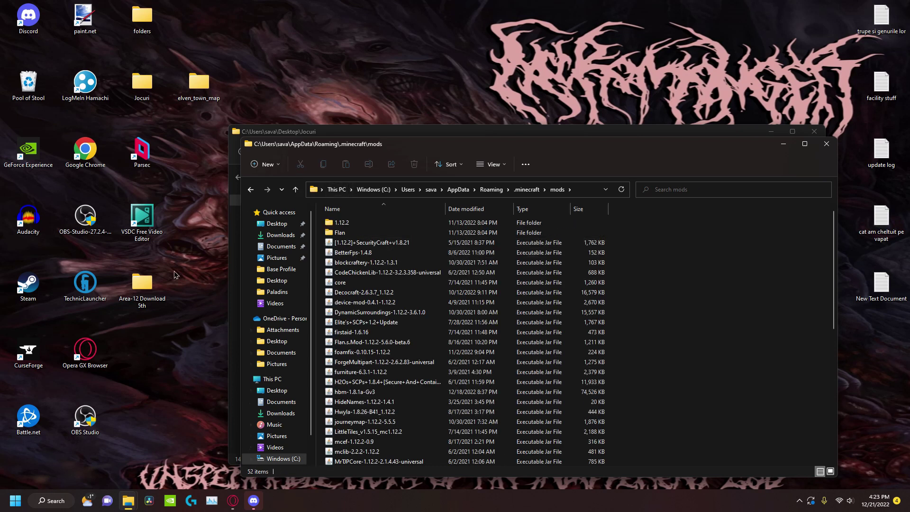
Examine the mods area-12 folder inside Area-12 Download 5th on the desktop and close that window
{"action": "double_click", "coordinate": [142, 284]}
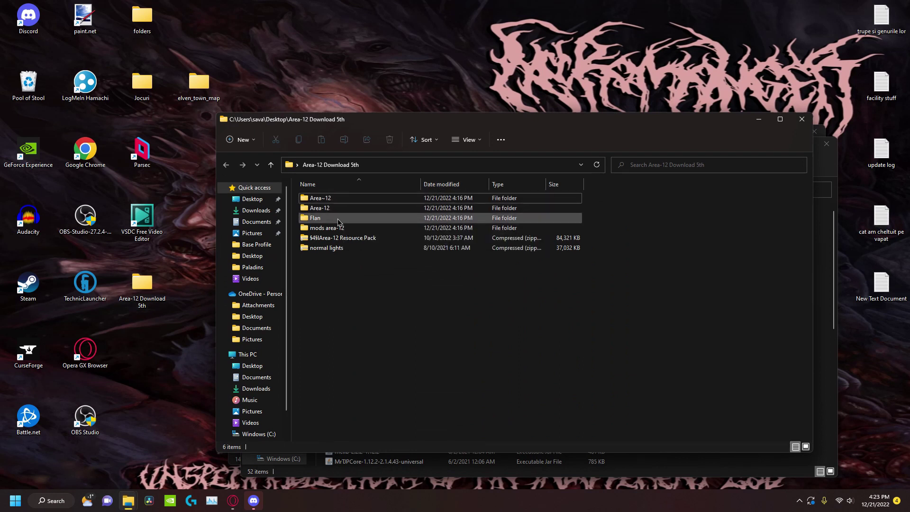
{"action": "double_click", "coordinate": [332, 228]}
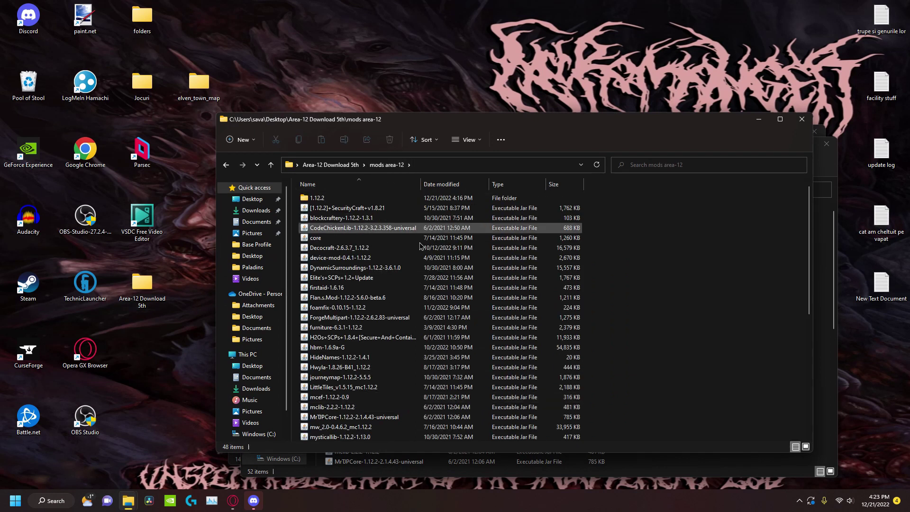
{"action": "left_click", "coordinate": [801, 119]}
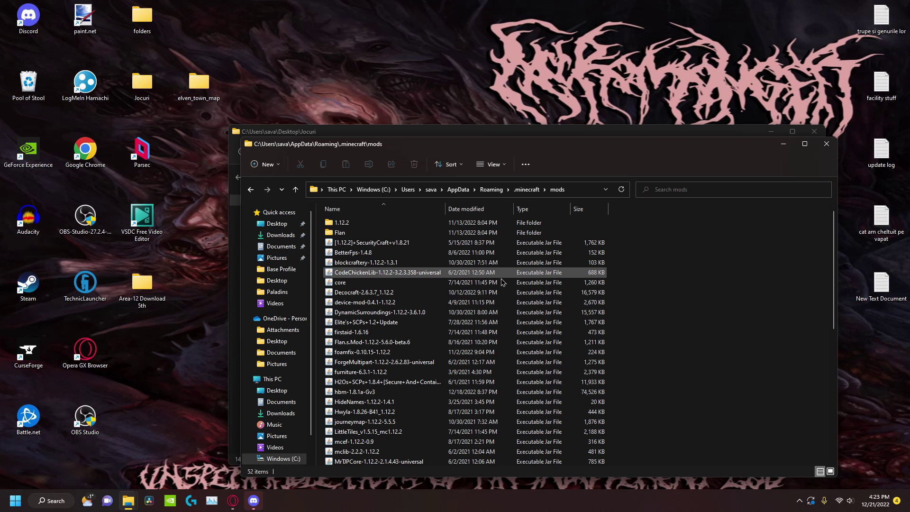
Return to the .minecraft folder, open Area-12 Download 5th from the desktop and arrange the two windows so both are visible
{"action": "left_click", "coordinate": [250, 189]}
{"action": "scroll", "coordinate": [369, 398], "scroll_direction": "down", "scroll_amount": 1}
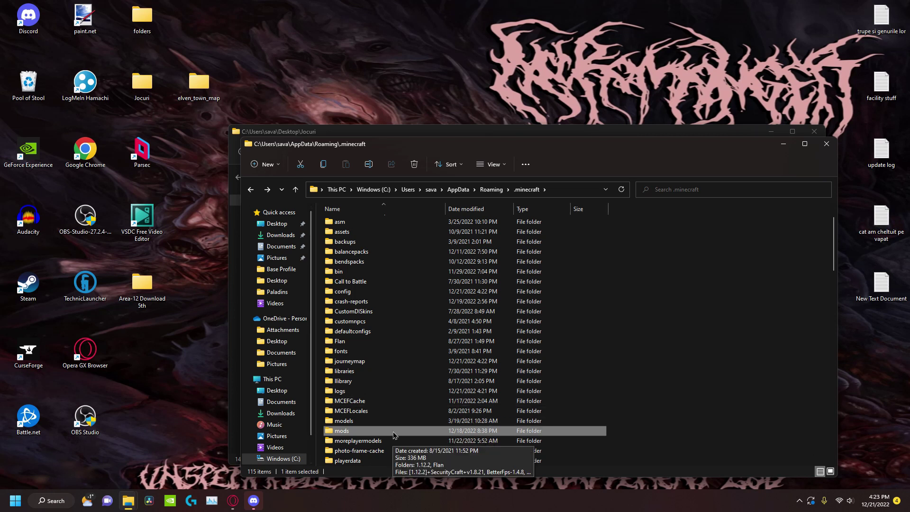
{"action": "left_click", "coordinate": [141, 302]}
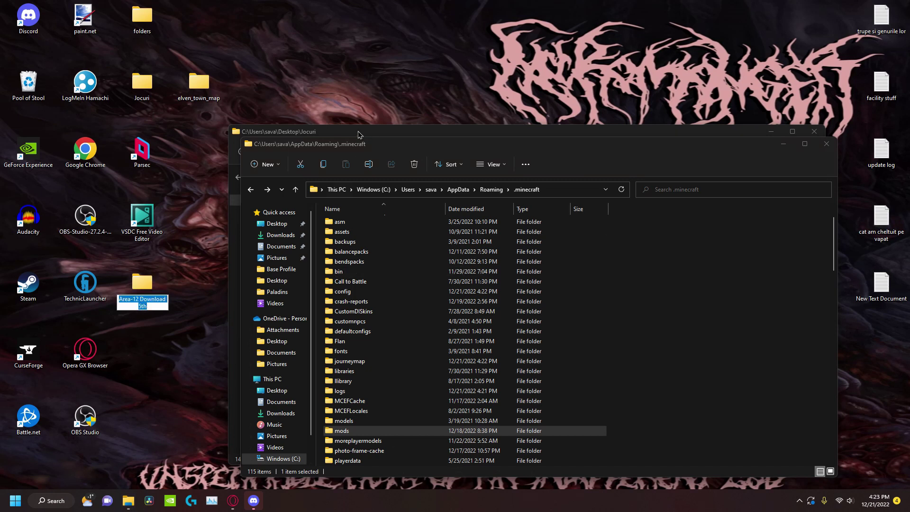
{"action": "left_click", "coordinate": [147, 280]}
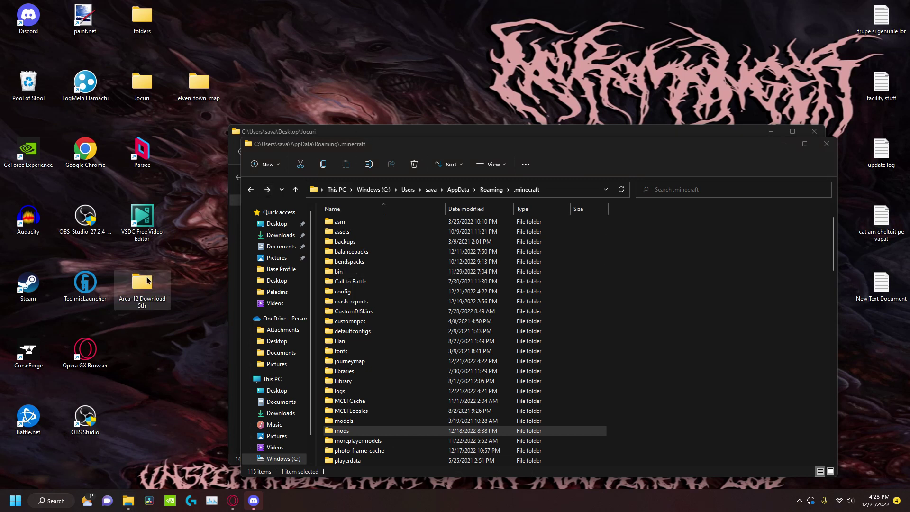
{"action": "double_click", "coordinate": [146, 280]}
{"action": "left_click_drag", "start_coordinate": [403, 126], "coordinate": [201, 18]}
{"action": "left_click_drag", "start_coordinate": [719, 155], "coordinate": [774, 155]}
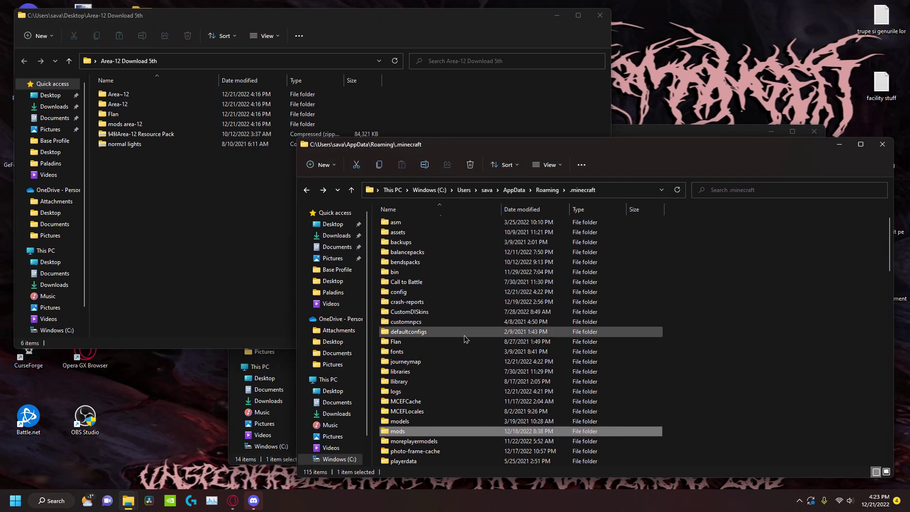
View the resourcepacks folder inside .minecraft as the location for the resource packs and return to .minecraft
{"action": "scroll", "coordinate": [415, 394], "scroll_direction": "down", "scroll_amount": 3}
{"action": "double_click", "coordinate": [413, 420]}
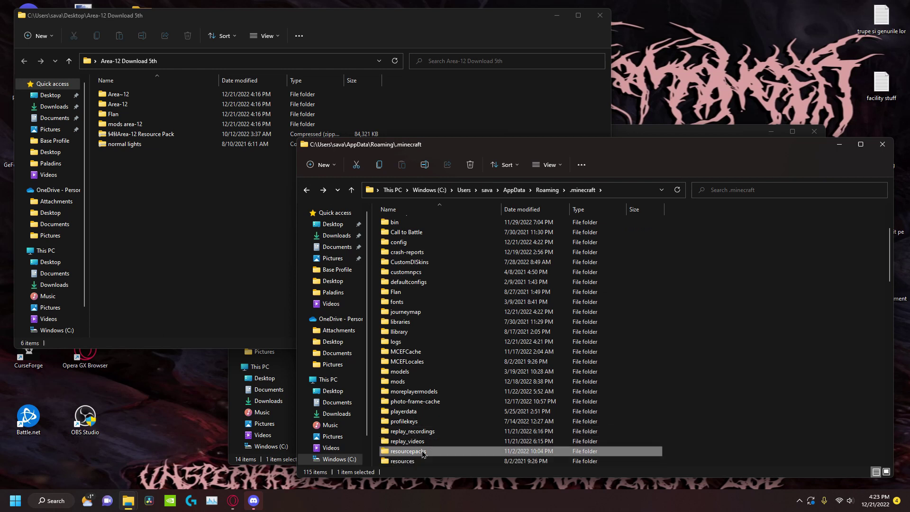
{"action": "double_click", "coordinate": [426, 421]}
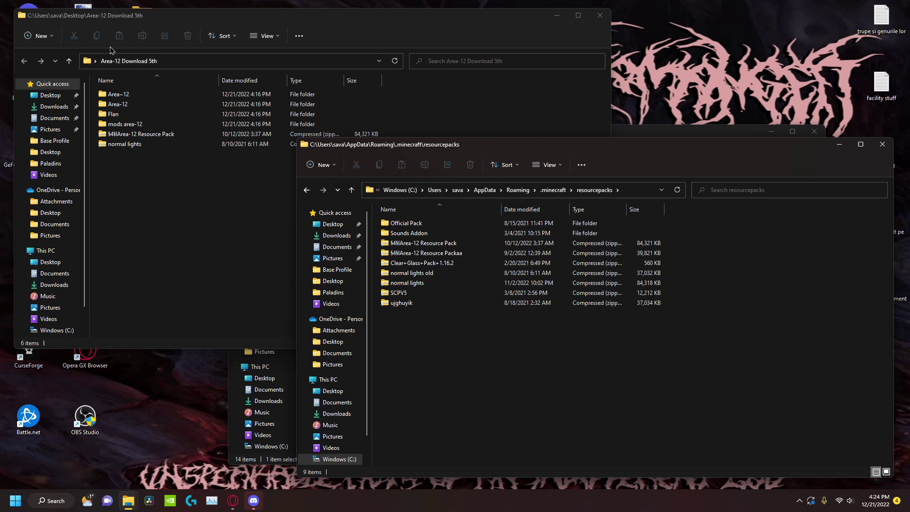
{"action": "left_click", "coordinate": [553, 189]}
{"action": "left_click", "coordinate": [537, 295]}
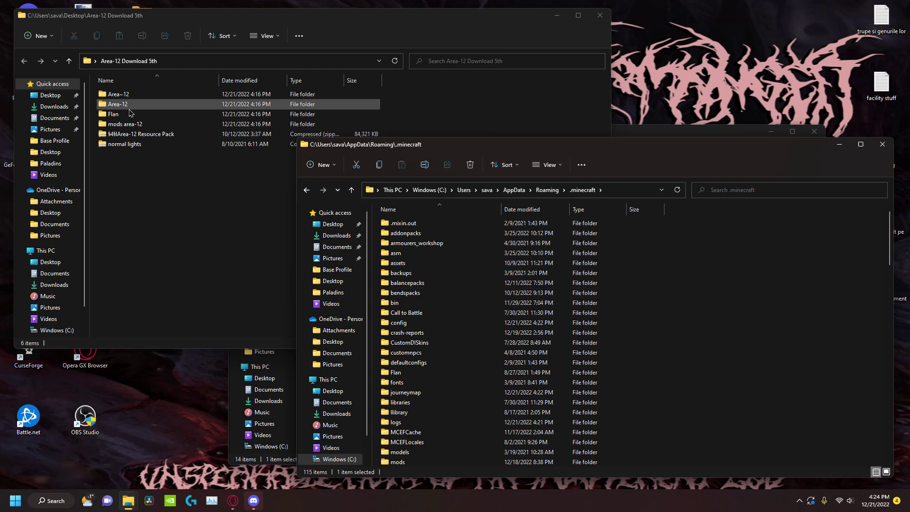
Select the Flan folder in Area-12 Download 5th, view the Flan folder inside .minecraft and return to .minecraft
{"action": "mouse_move", "coordinate": [119, 118]}
{"action": "left_mouse_down"}
{"action": "mouse_move", "coordinate": [142, 102]}
{"action": "mouse_move", "coordinate": [122, 119]}
{"action": "left_mouse_up"}
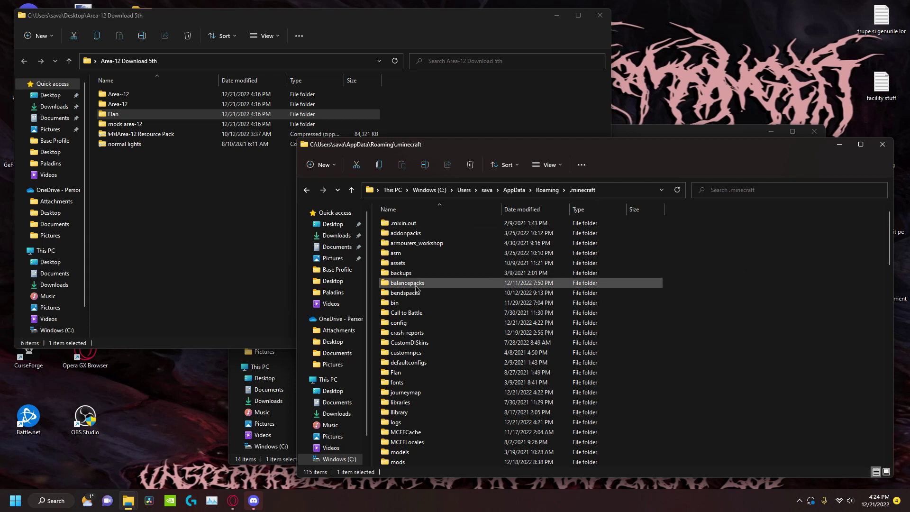
{"action": "scroll", "coordinate": [427, 344], "scroll_direction": "down", "scroll_amount": 2}
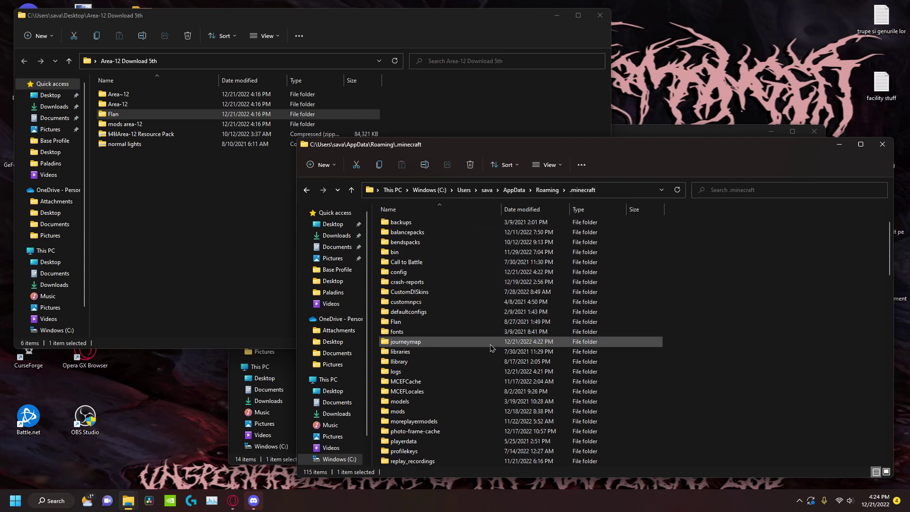
{"action": "double_click", "coordinate": [410, 325]}
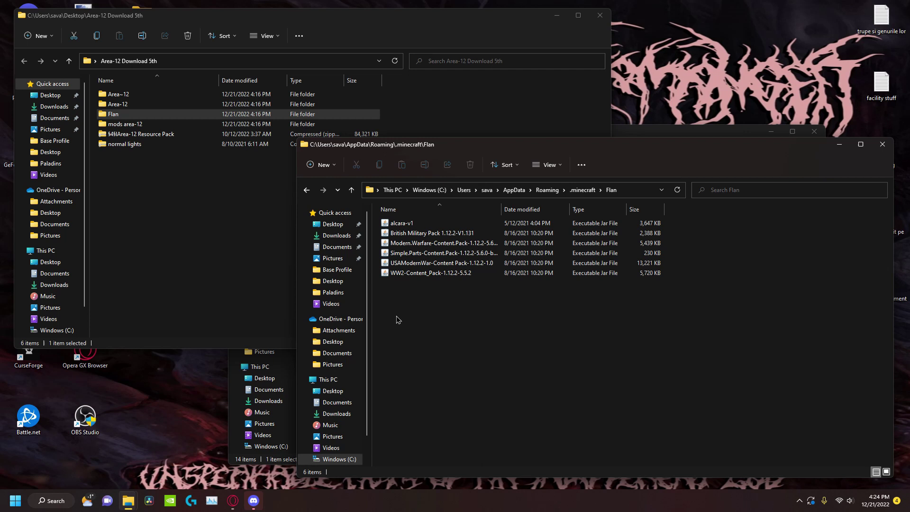
{"action": "left_click", "coordinate": [303, 189]}
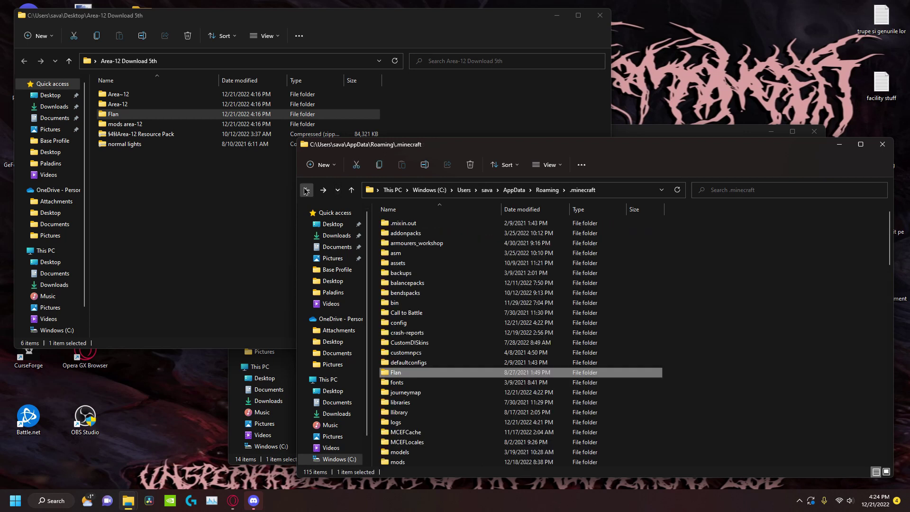
Select the Area-12 map folder in the download, look through the saves folder inside .minecraft and return to .minecraft
{"action": "left_click", "coordinate": [136, 104]}
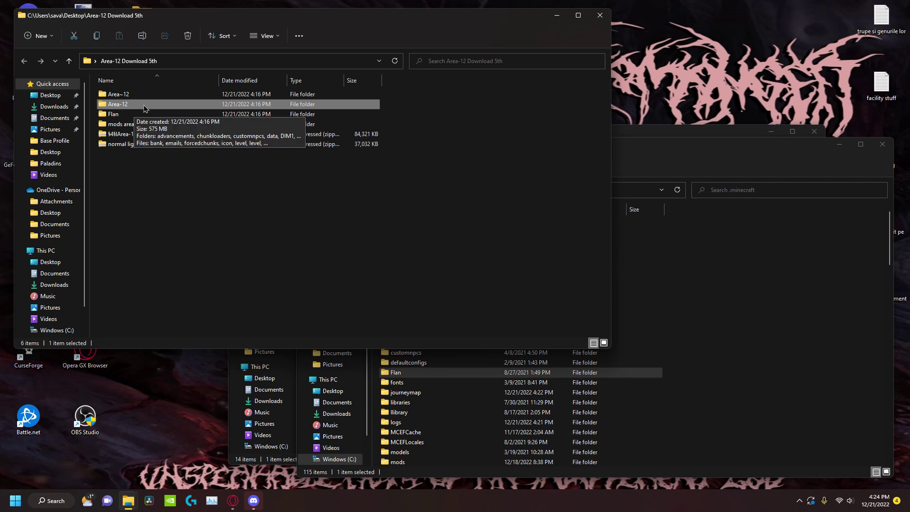
{"action": "left_click", "coordinate": [777, 149]}
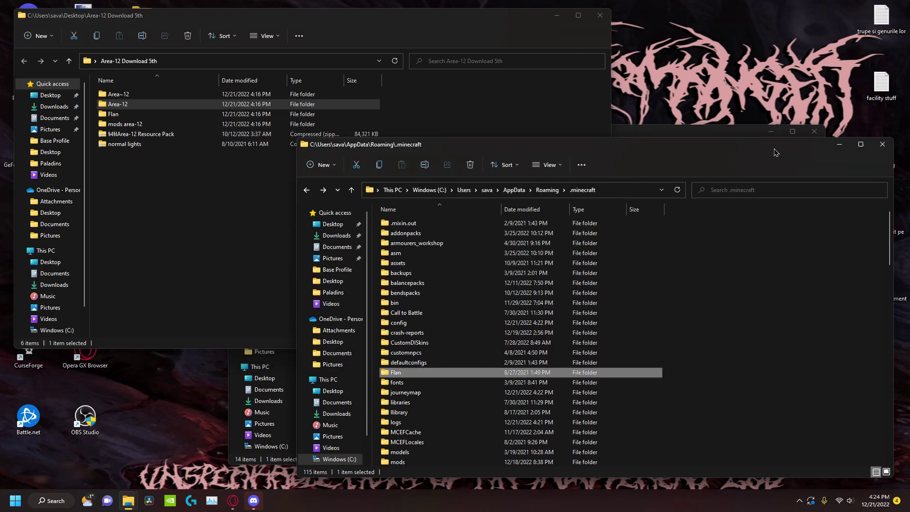
{"action": "scroll", "coordinate": [503, 364], "scroll_direction": "down", "scroll_amount": 4}
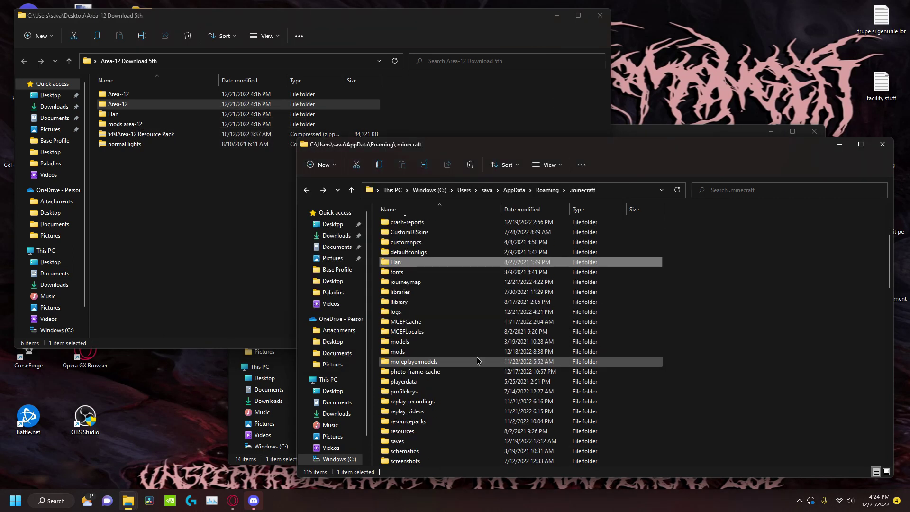
{"action": "double_click", "coordinate": [411, 440]}
{"action": "scroll", "coordinate": [469, 303], "scroll_direction": "down", "scroll_amount": 9}
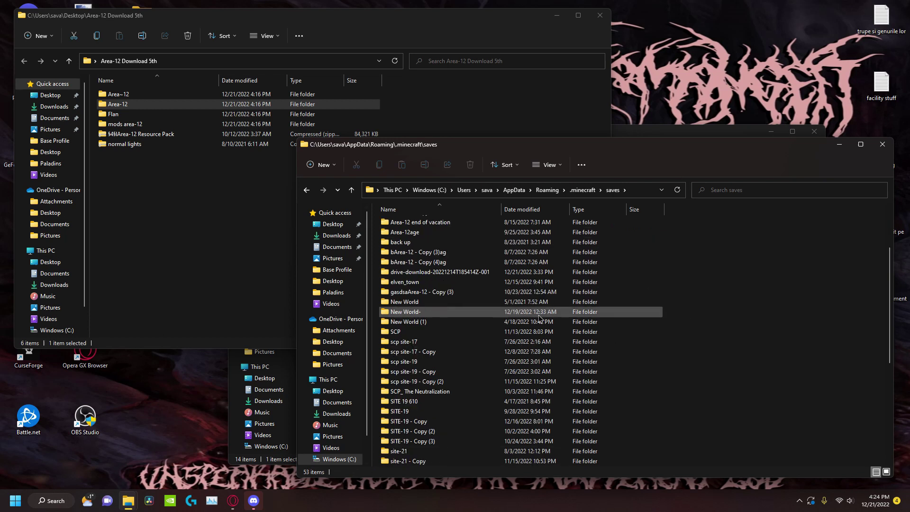
{"action": "scroll", "coordinate": [474, 306], "scroll_direction": "up", "scroll_amount": 9}
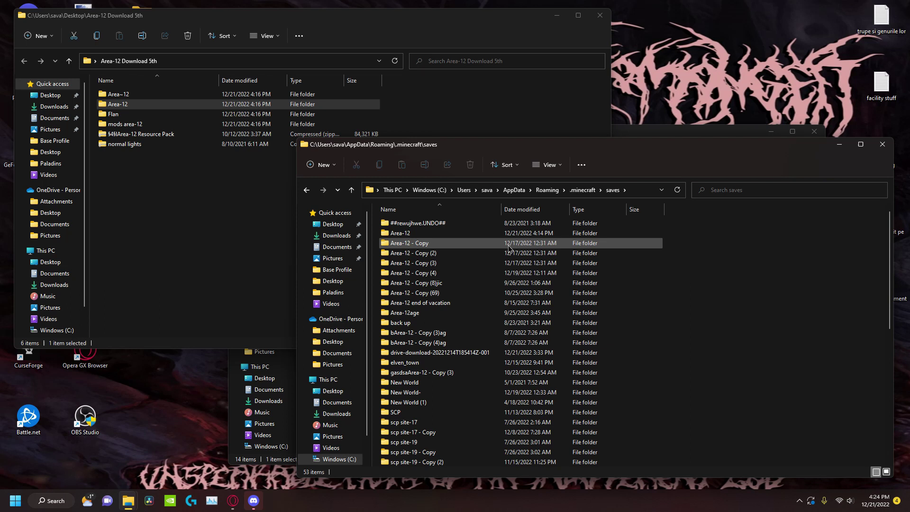
{"action": "left_click", "coordinate": [495, 233]}
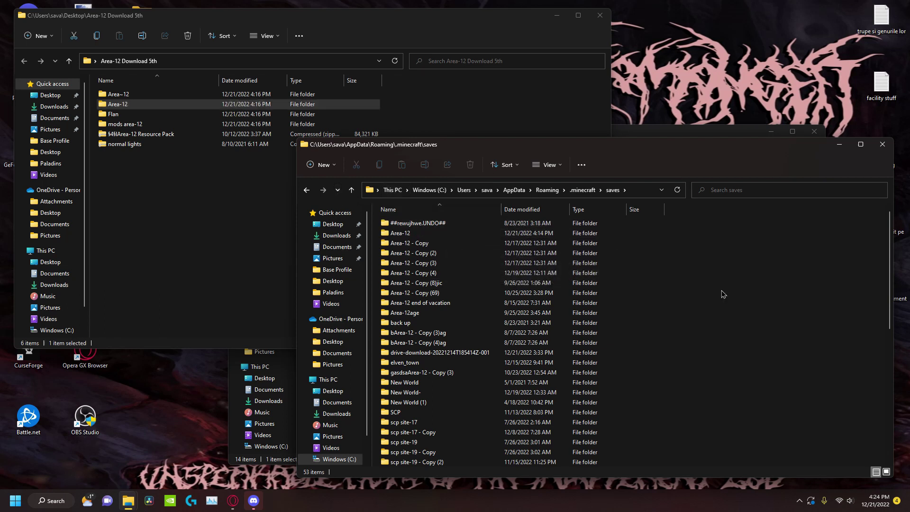
{"action": "left_click", "coordinate": [583, 190]}
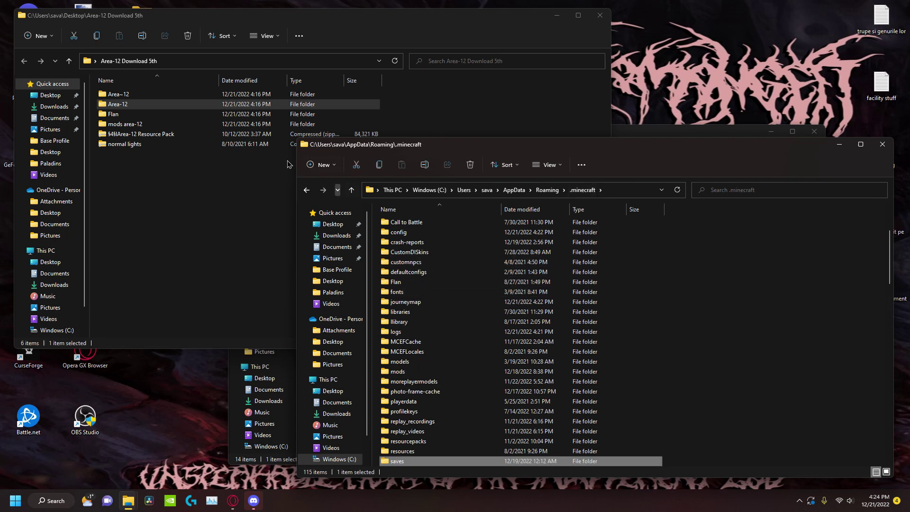
Select the Area~12 folder in the download and examine the sp folder under journeymap\data inside .minecraft
{"action": "left_click", "coordinate": [163, 94]}
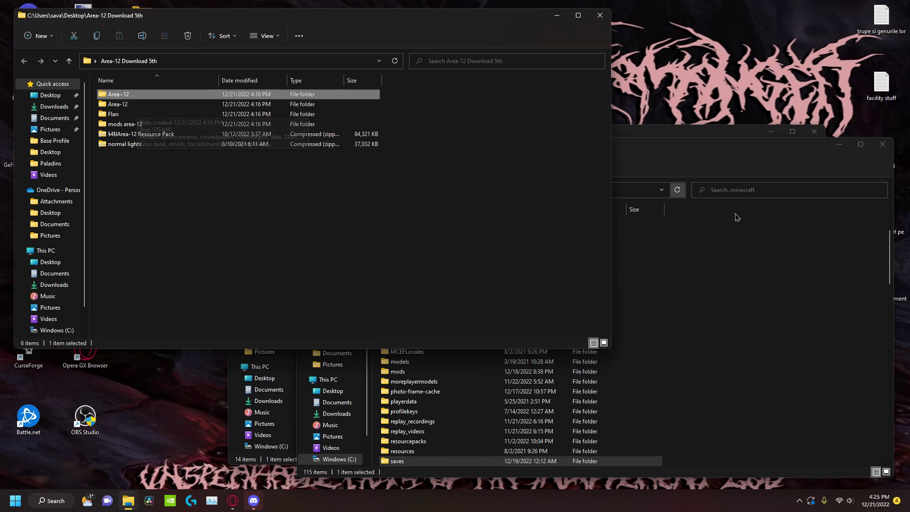
{"action": "left_click", "coordinate": [791, 349]}
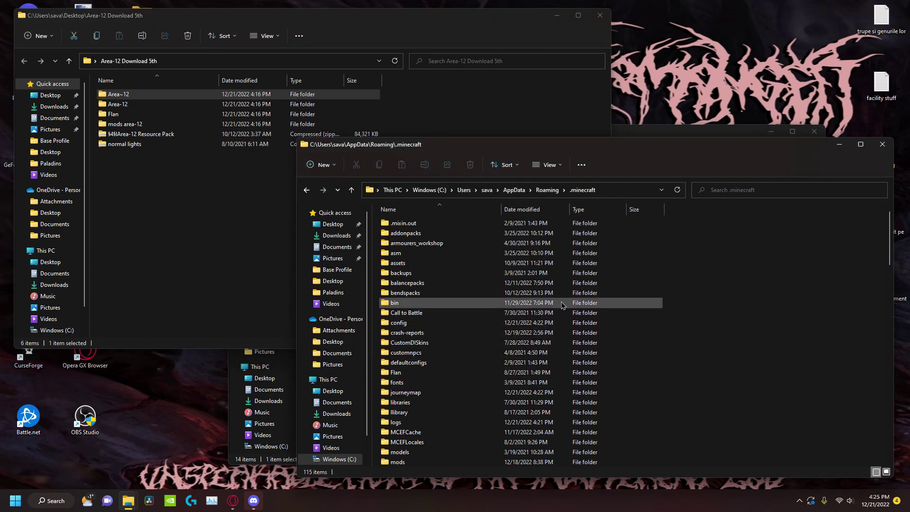
{"action": "scroll", "coordinate": [559, 312], "scroll_direction": "up", "scroll_amount": 2}
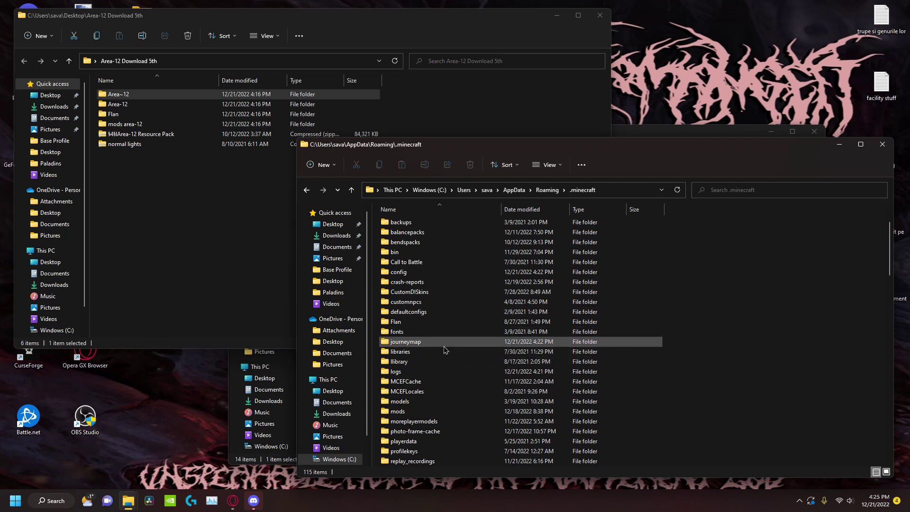
{"action": "double_click", "coordinate": [444, 342]}
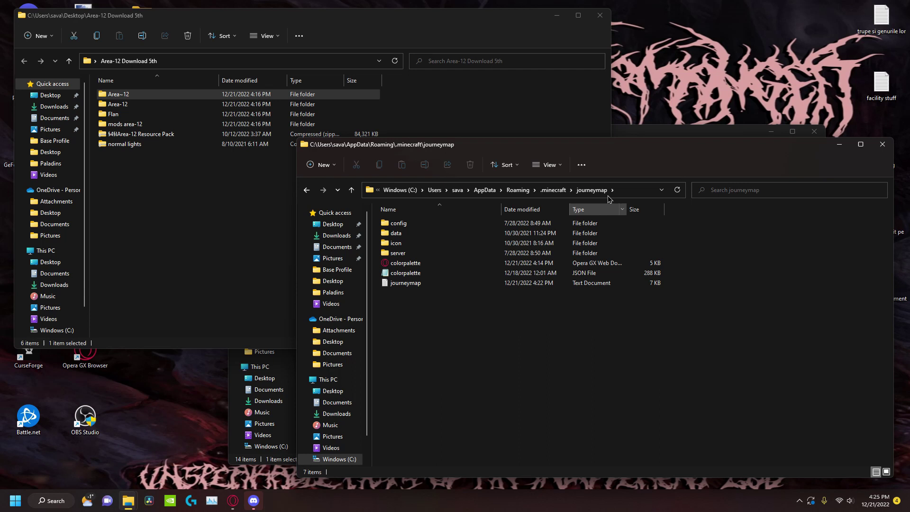
{"action": "double_click", "coordinate": [421, 234]}
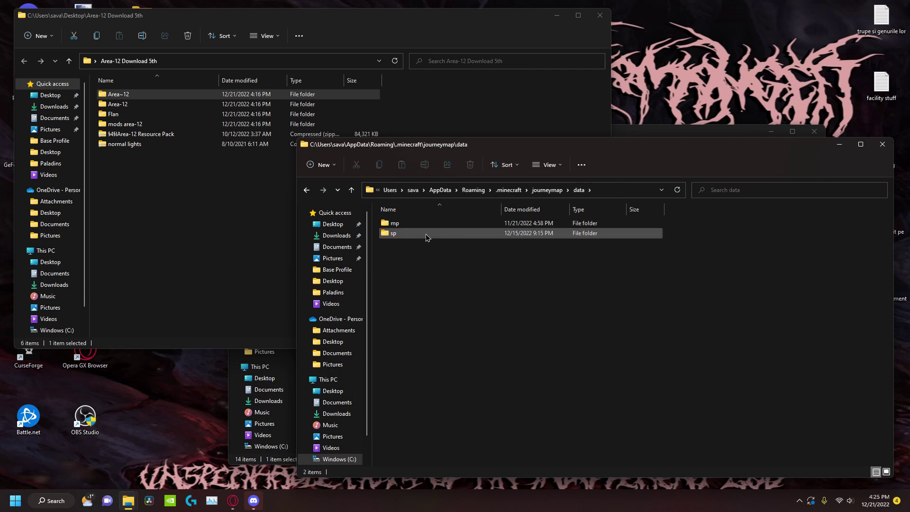
{"action": "double_click", "coordinate": [398, 234]}
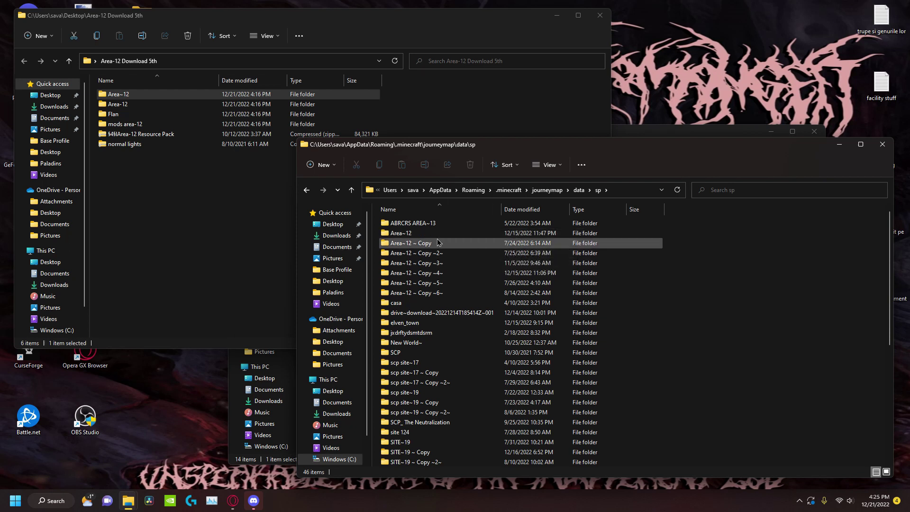
{"action": "mouse_move", "coordinate": [437, 242]}
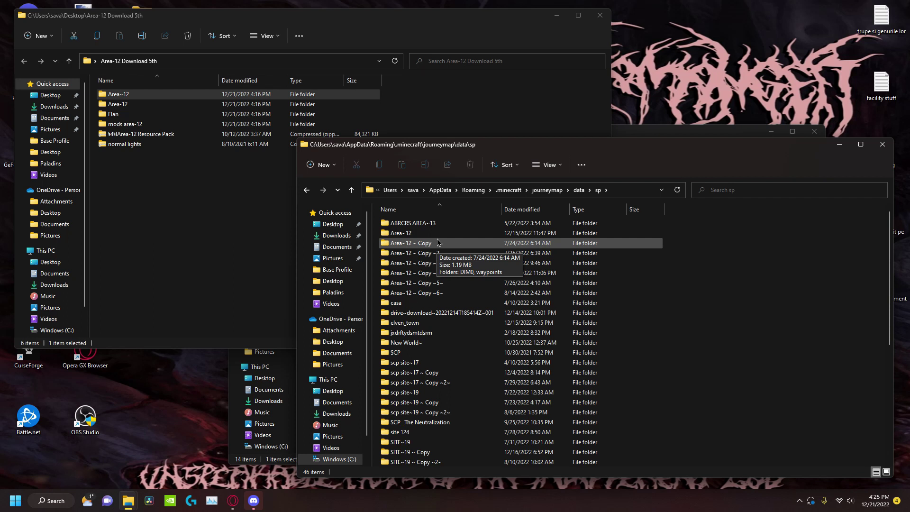
{"action": "mouse_move", "coordinate": [416, 228]}
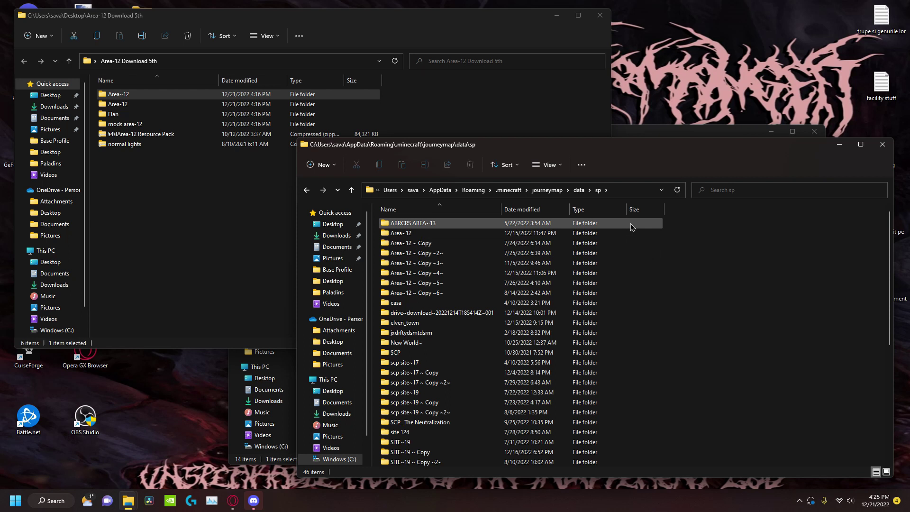
Go back to .minecraft, retrace the path to the journeymap data folder and return to .minecraft
{"action": "left_click", "coordinate": [547, 190]}
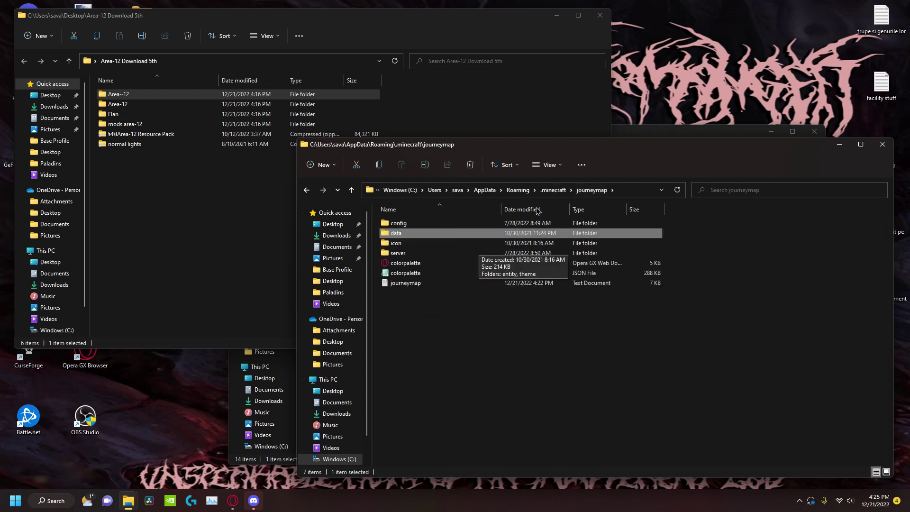
{"action": "left_click", "coordinate": [553, 189]}
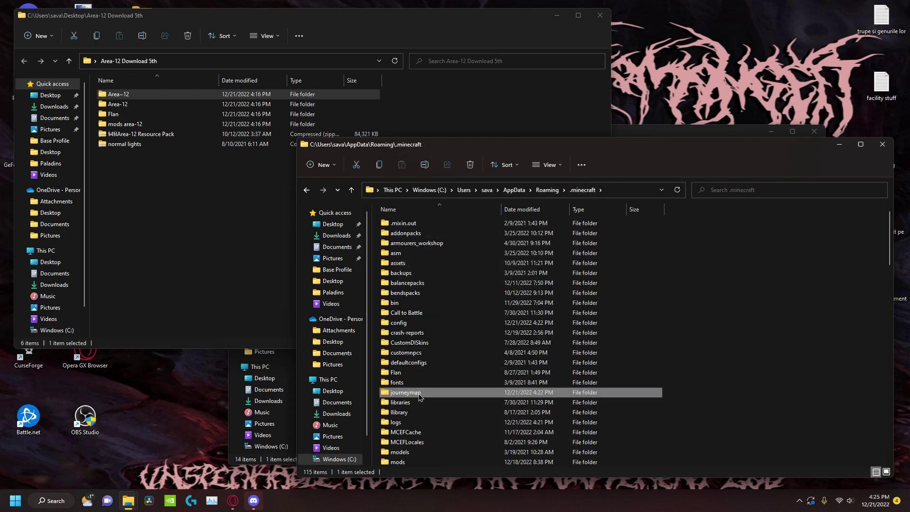
{"action": "double_click", "coordinate": [419, 396]}
{"action": "double_click", "coordinate": [412, 233]}
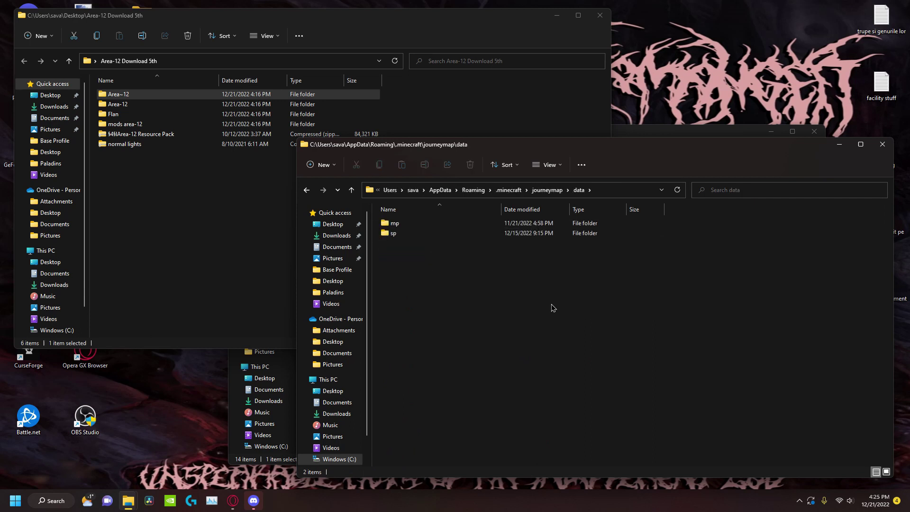
{"action": "left_click", "coordinate": [307, 190]}
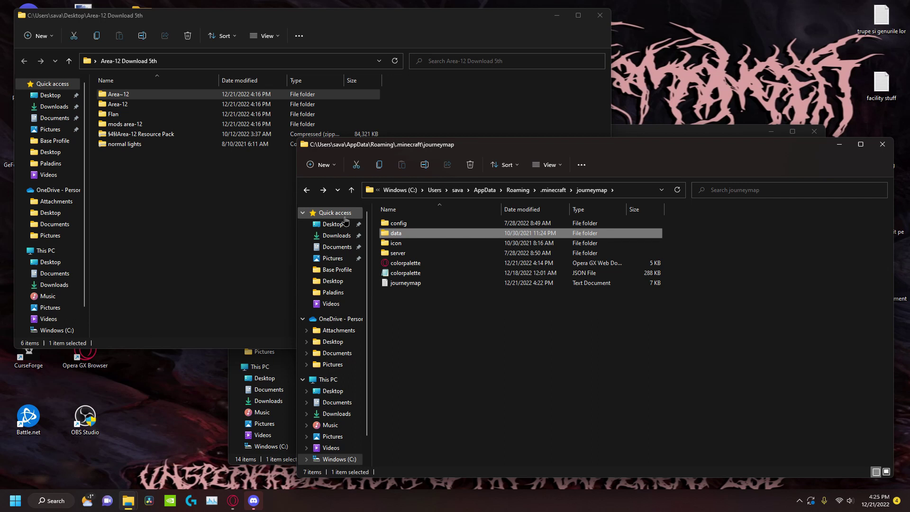
{"action": "left_click", "coordinate": [307, 190]}
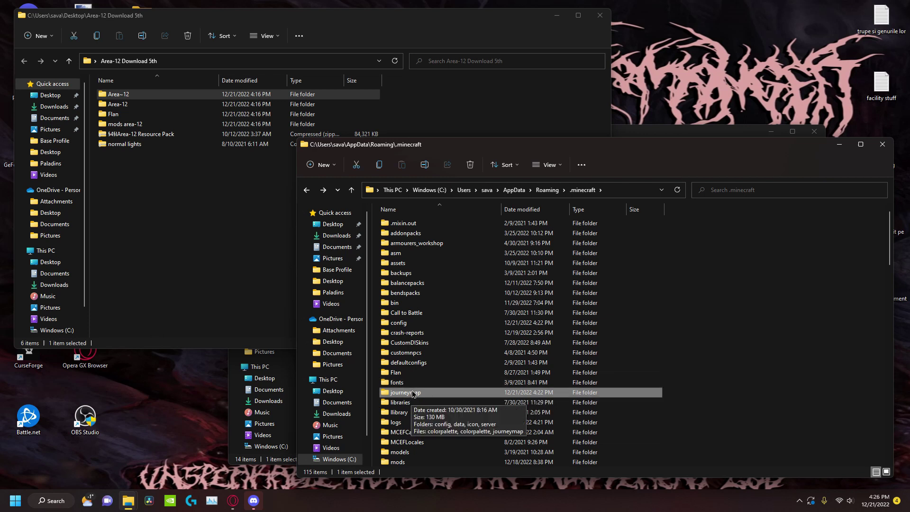
{"action": "scroll", "coordinate": [408, 308], "scroll_direction": "down", "scroll_amount": 2}
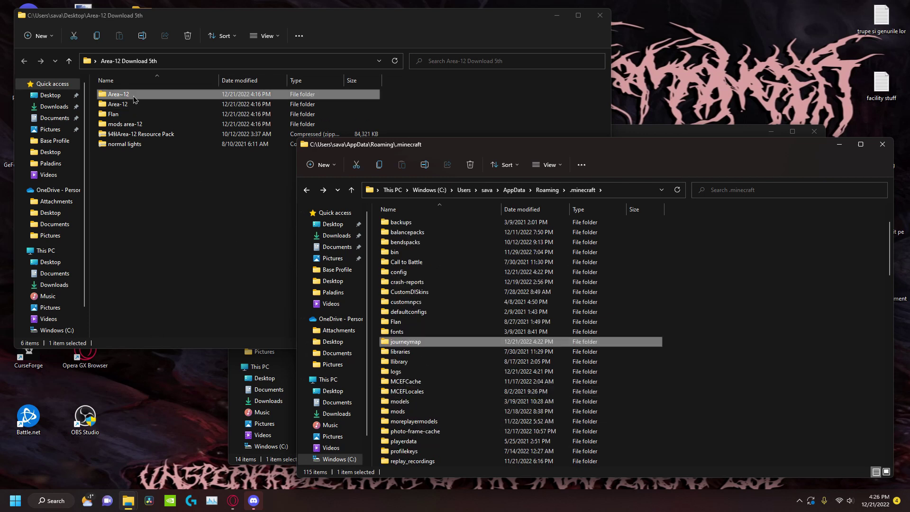
Close the .minecraft and Area-12 Download 5th windows, open the Minecraft Launcher from the Jocuri folder and start the game
{"action": "left_click", "coordinate": [882, 147]}
{"action": "left_click", "coordinate": [600, 15]}
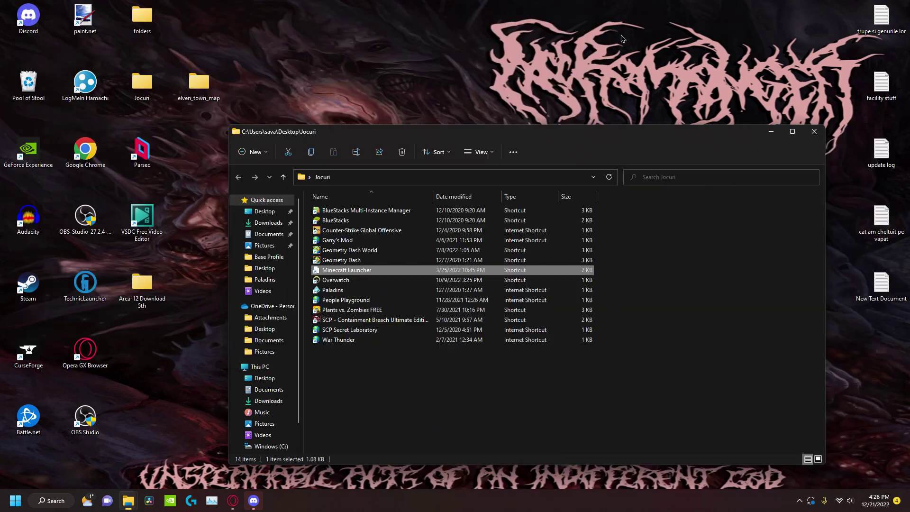
{"action": "double_click", "coordinate": [385, 271]}
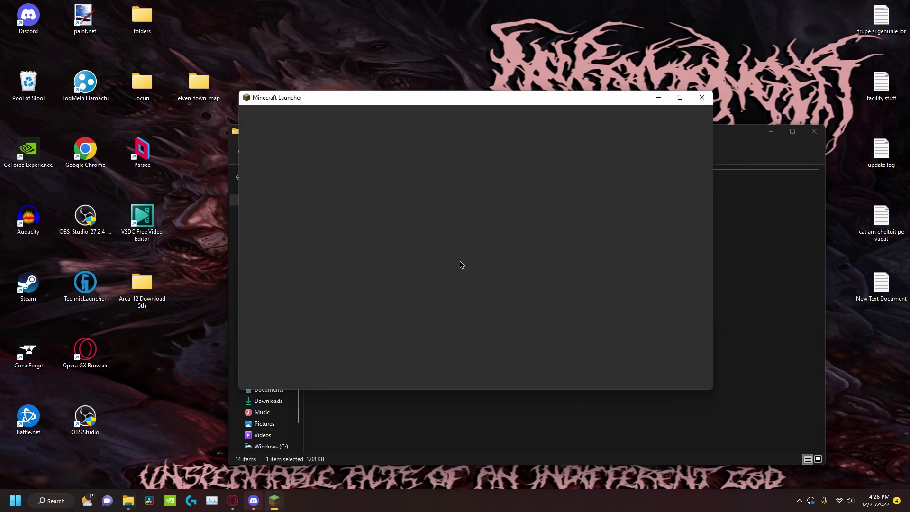
{"action": "left_click", "coordinate": [515, 329]}
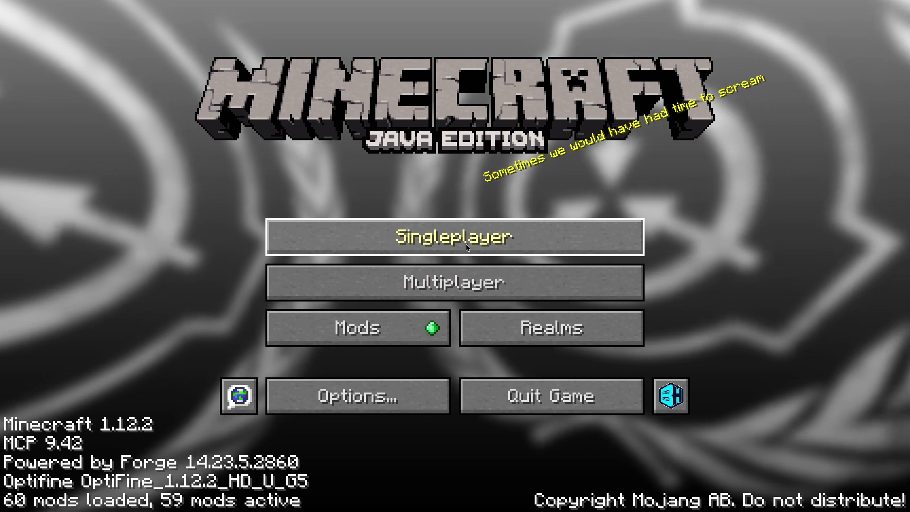
Open the singleplayer world list, select the newest Area-12 world and look through the saved worlds
{"action": "left_click", "coordinate": [450, 242]}
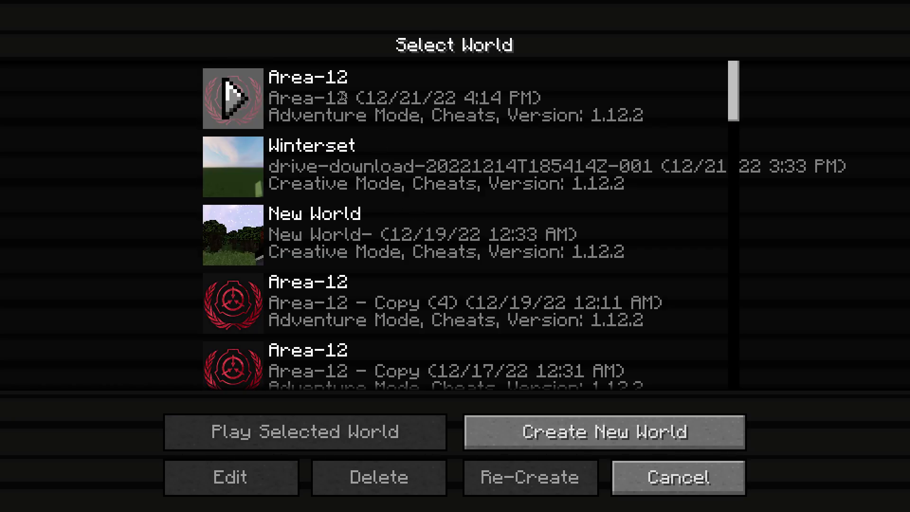
{"action": "left_click", "coordinate": [311, 94]}
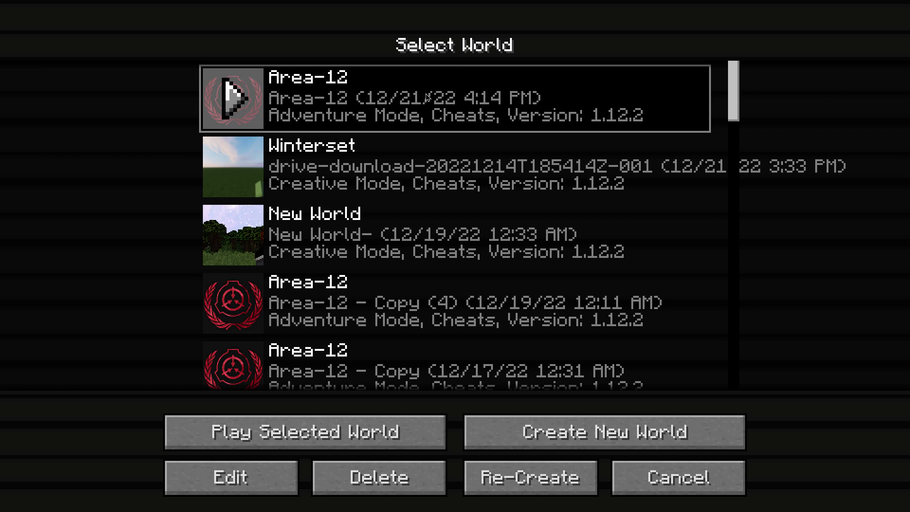
{"action": "scroll", "coordinate": [477, 194], "scroll_direction": "down", "scroll_amount": 11}
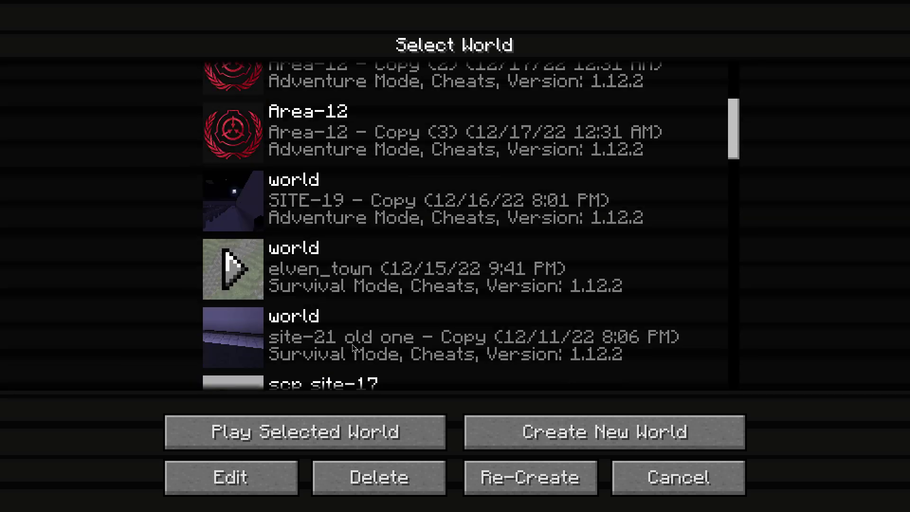
{"action": "scroll", "coordinate": [431, 278], "scroll_direction": "down", "scroll_amount": 4}
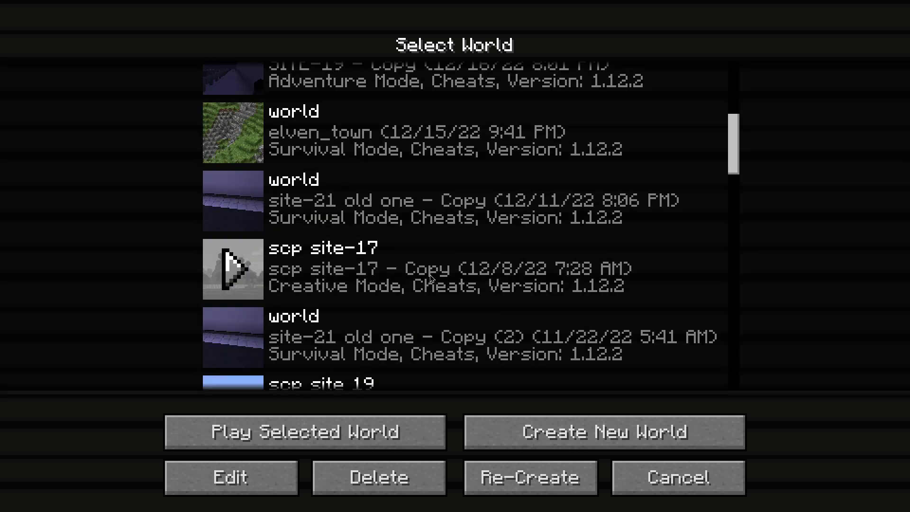
{"action": "scroll", "coordinate": [501, 243], "scroll_direction": "up", "scroll_amount": 2}
{"action": "scroll", "coordinate": [497, 243], "scroll_direction": "down", "scroll_amount": 16}
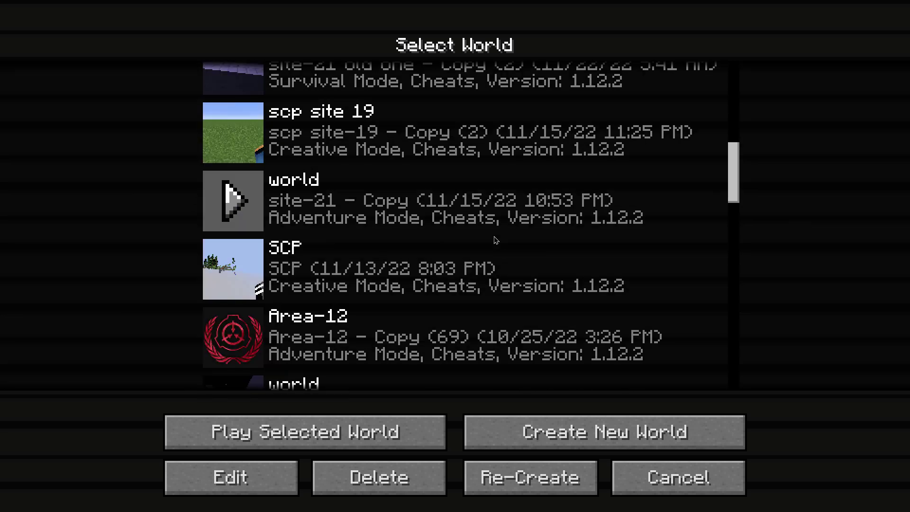
{"action": "scroll", "coordinate": [435, 248], "scroll_direction": "down", "scroll_amount": 8}
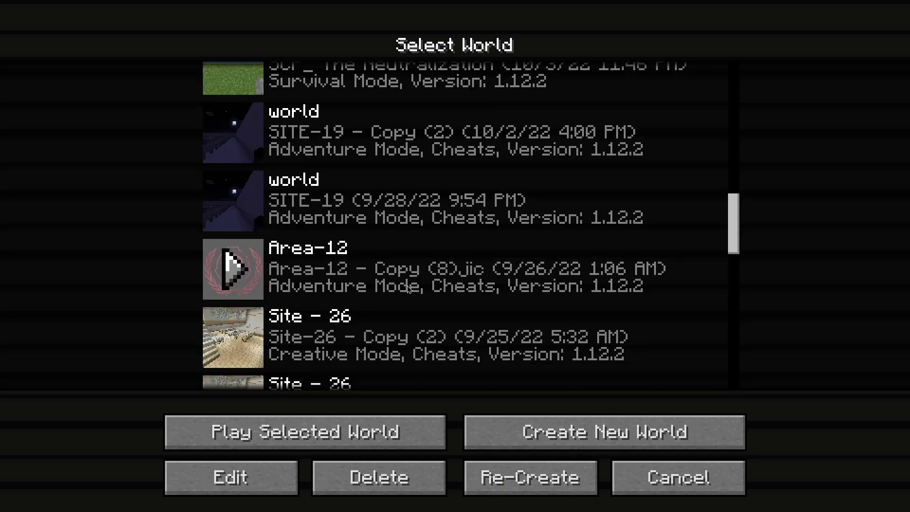
{"action": "scroll", "coordinate": [409, 269], "scroll_direction": "up", "scroll_amount": 11}
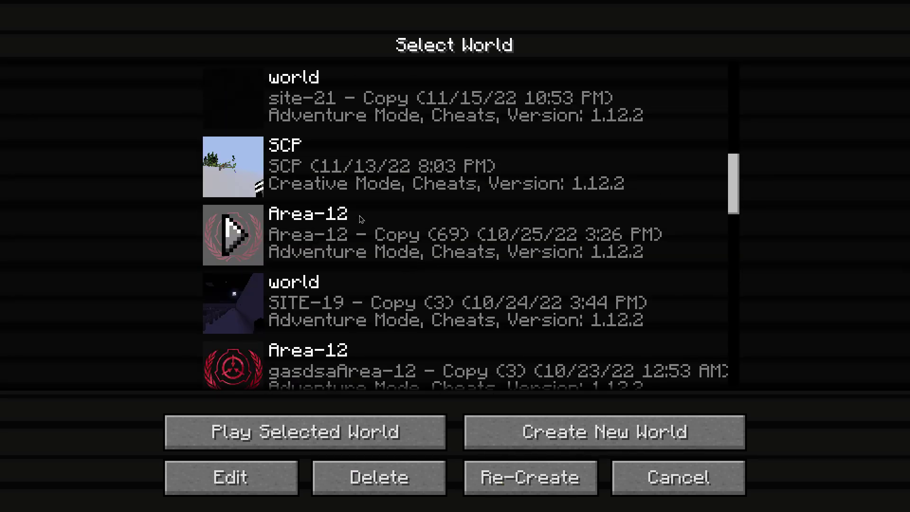
{"action": "scroll", "coordinate": [360, 218], "scroll_direction": "up", "scroll_amount": 1}
{"action": "scroll", "coordinate": [360, 216], "scroll_direction": "up", "scroll_amount": 16}
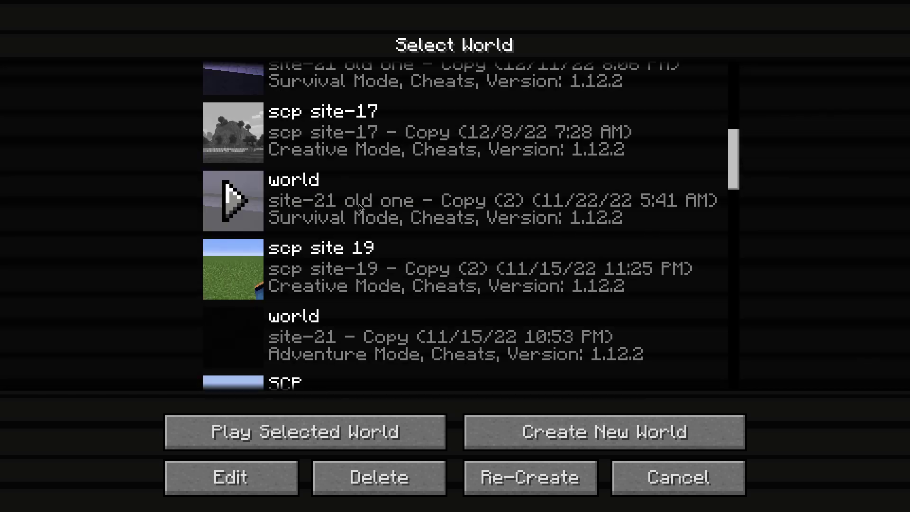
{"action": "scroll", "coordinate": [379, 129], "scroll_direction": "up", "scroll_amount": 12}
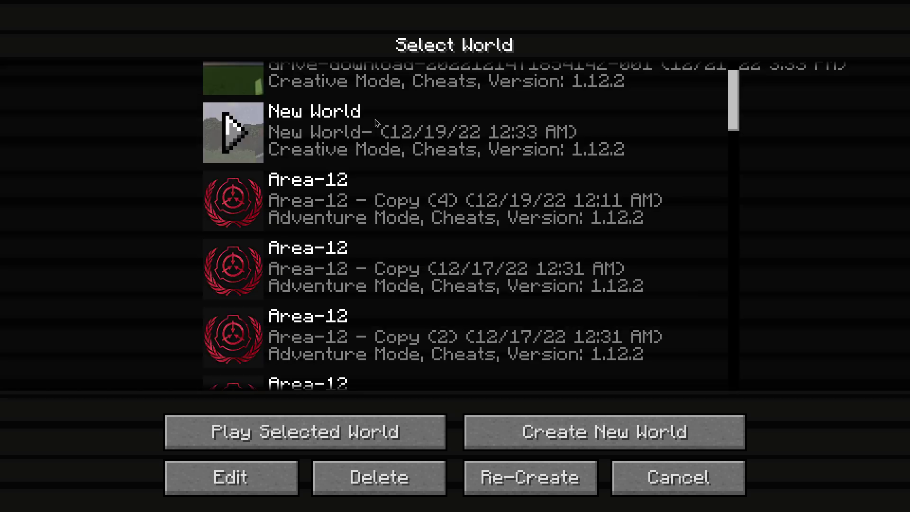
{"action": "scroll", "coordinate": [370, 131], "scroll_direction": "up", "scroll_amount": 1}
Look over the Area-12 copies in the world list and select the one stored as Area-12 - Copy
{"action": "scroll", "coordinate": [395, 154], "scroll_direction": "down", "scroll_amount": 8}
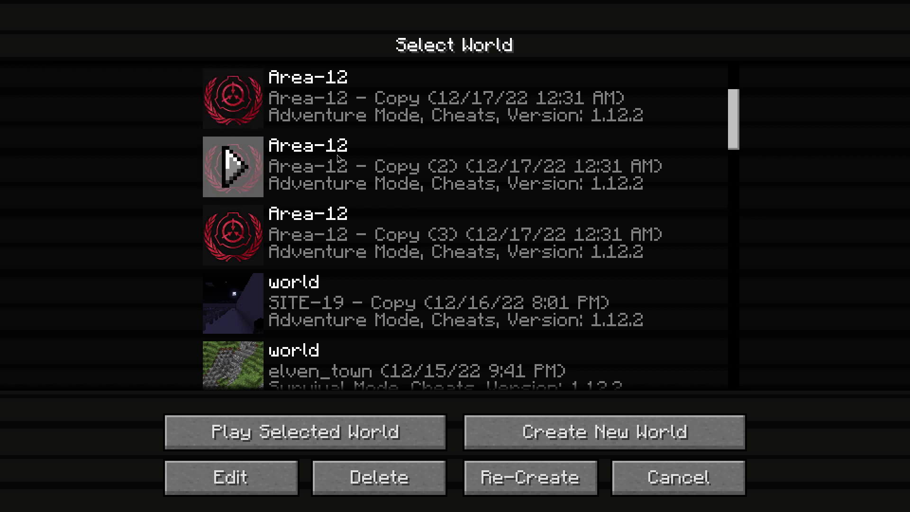
{"action": "scroll", "coordinate": [415, 171], "scroll_direction": "down", "scroll_amount": 6}
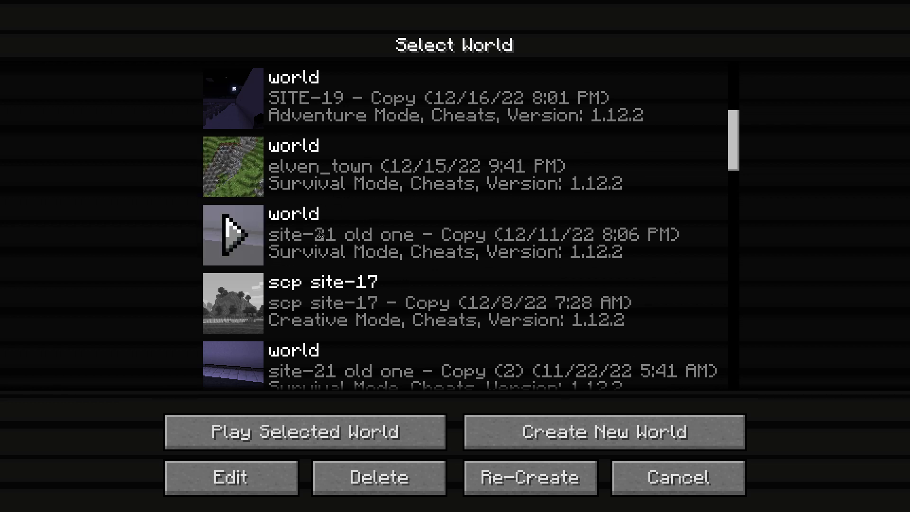
{"action": "scroll", "coordinate": [322, 234], "scroll_direction": "up", "scroll_amount": 8}
{"action": "left_click", "coordinate": [333, 151]}
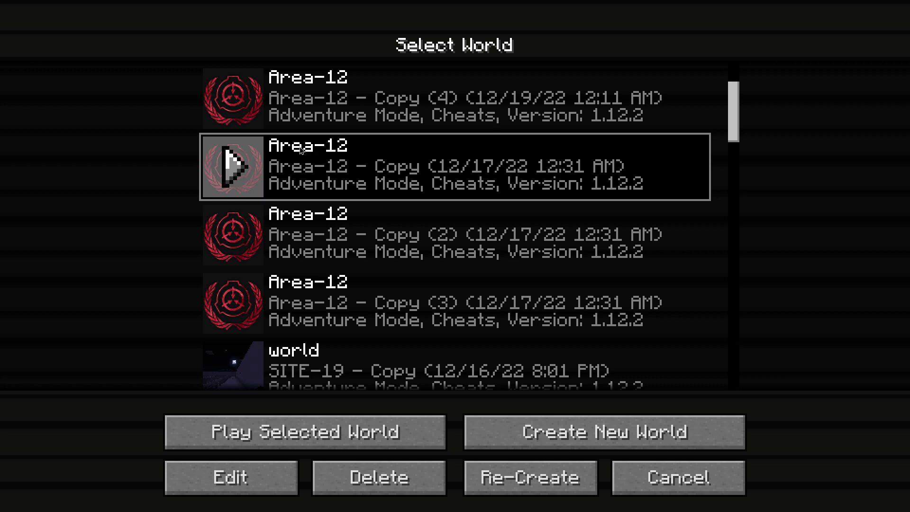
Leave the world list without starting a world and quit Minecraft from the title screen
{"action": "scroll", "coordinate": [284, 189], "scroll_direction": "up", "scroll_amount": 6}
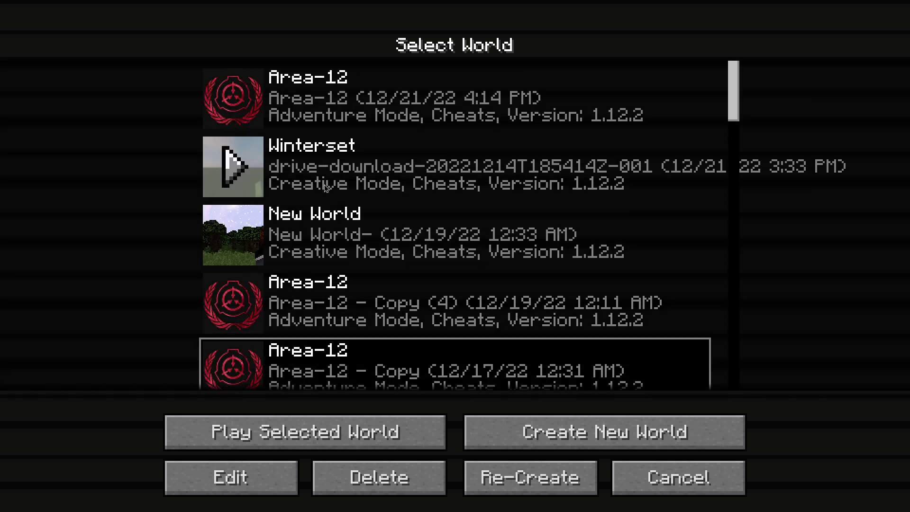
{"action": "scroll", "coordinate": [182, 218], "scroll_direction": "down", "scroll_amount": 3}
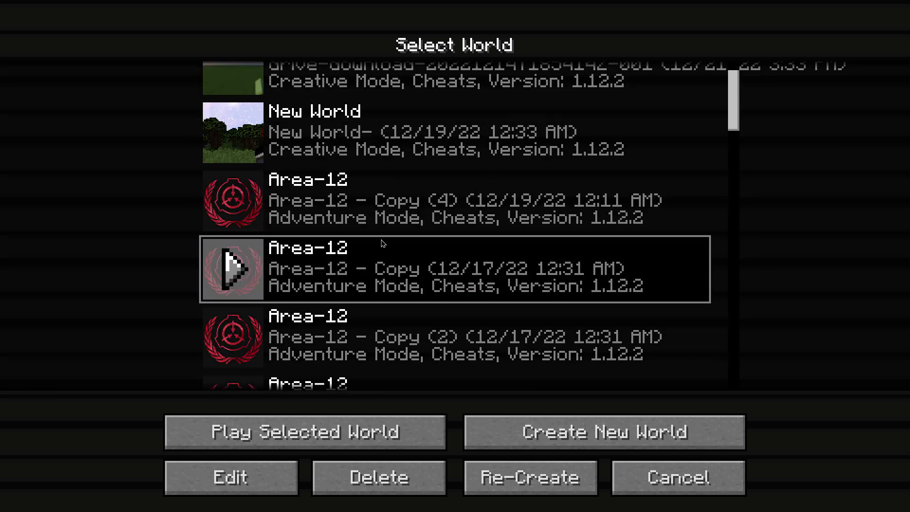
{"action": "left_click", "coordinate": [683, 483]}
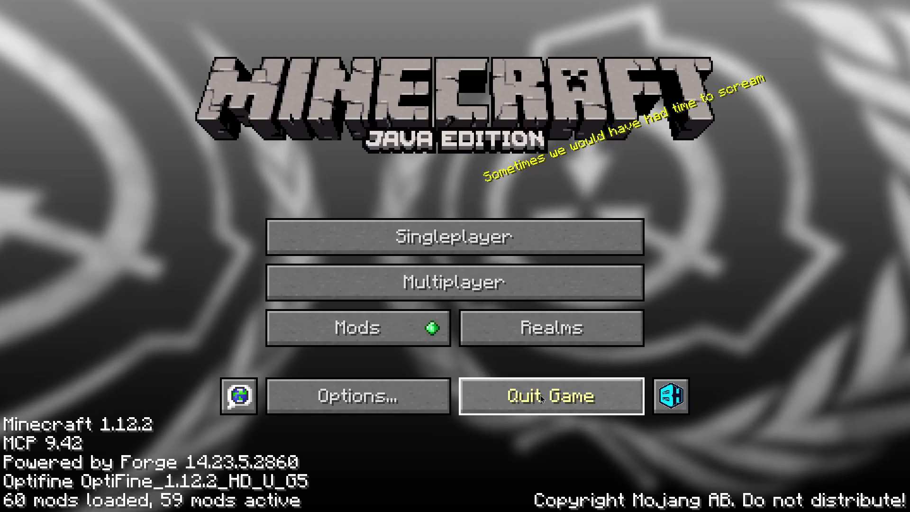
{"action": "left_click", "coordinate": [539, 388]}
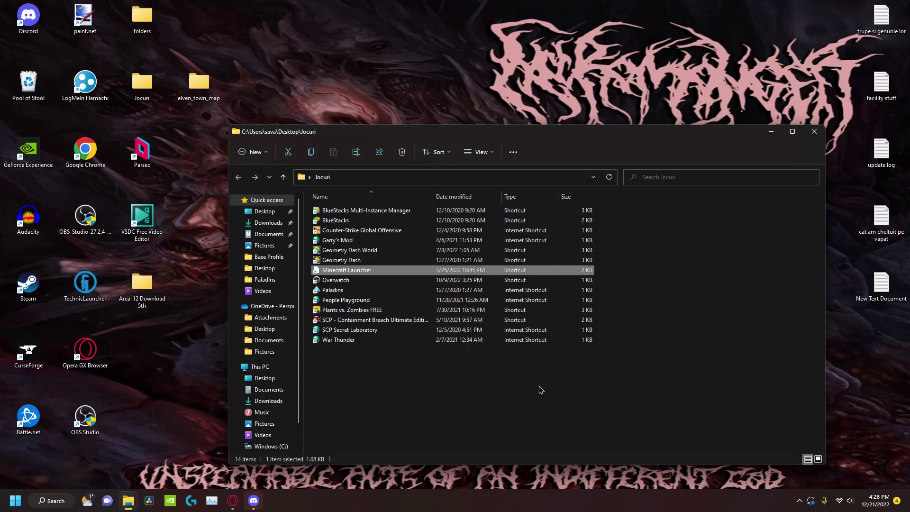